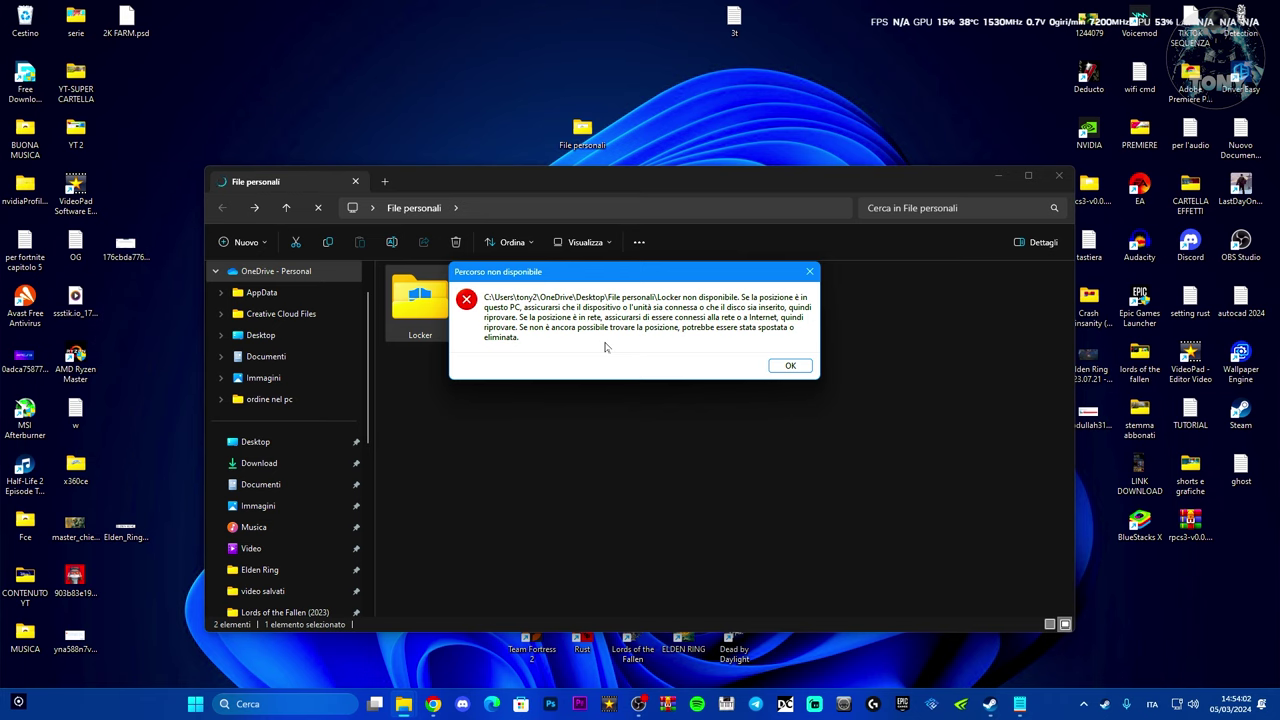
- Dismiss the path error, then run PasswordProtect and enter the password to unlock Locker
{"action": "left_click", "coordinate": [786, 366]}
{"action": "double_click", "coordinate": [496, 300]}
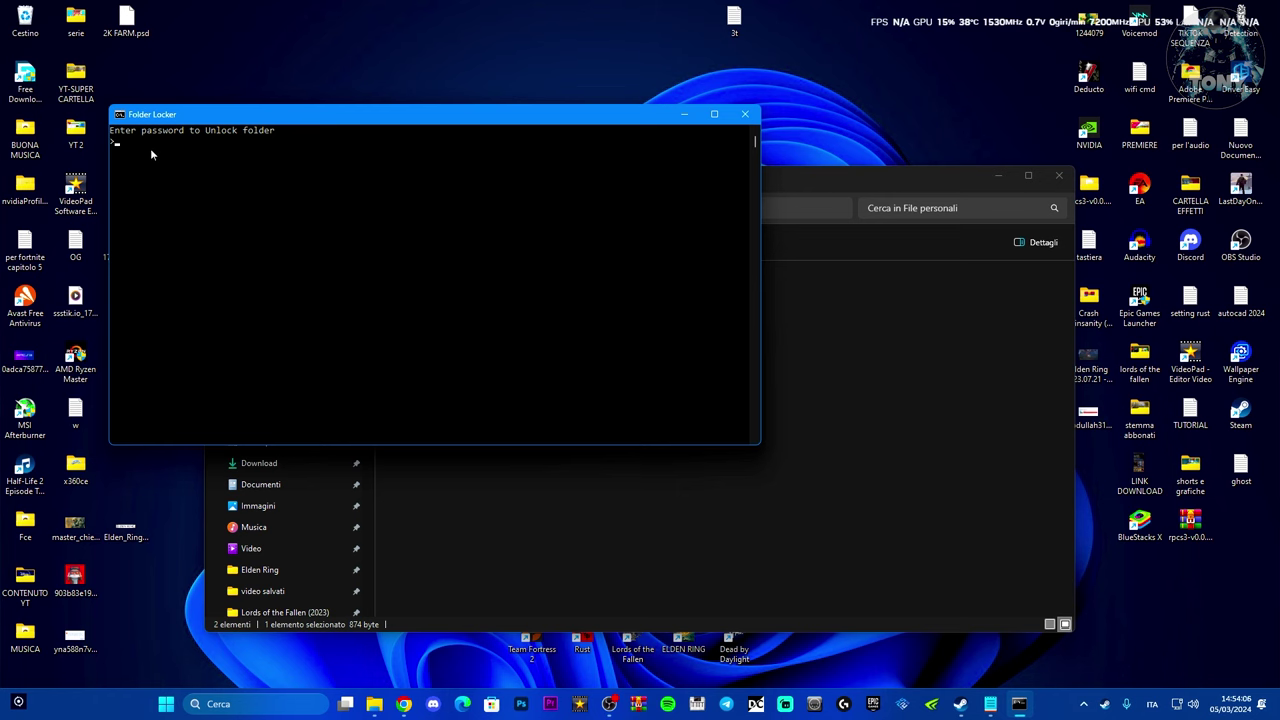
{"action": "key", "text": "Return"}
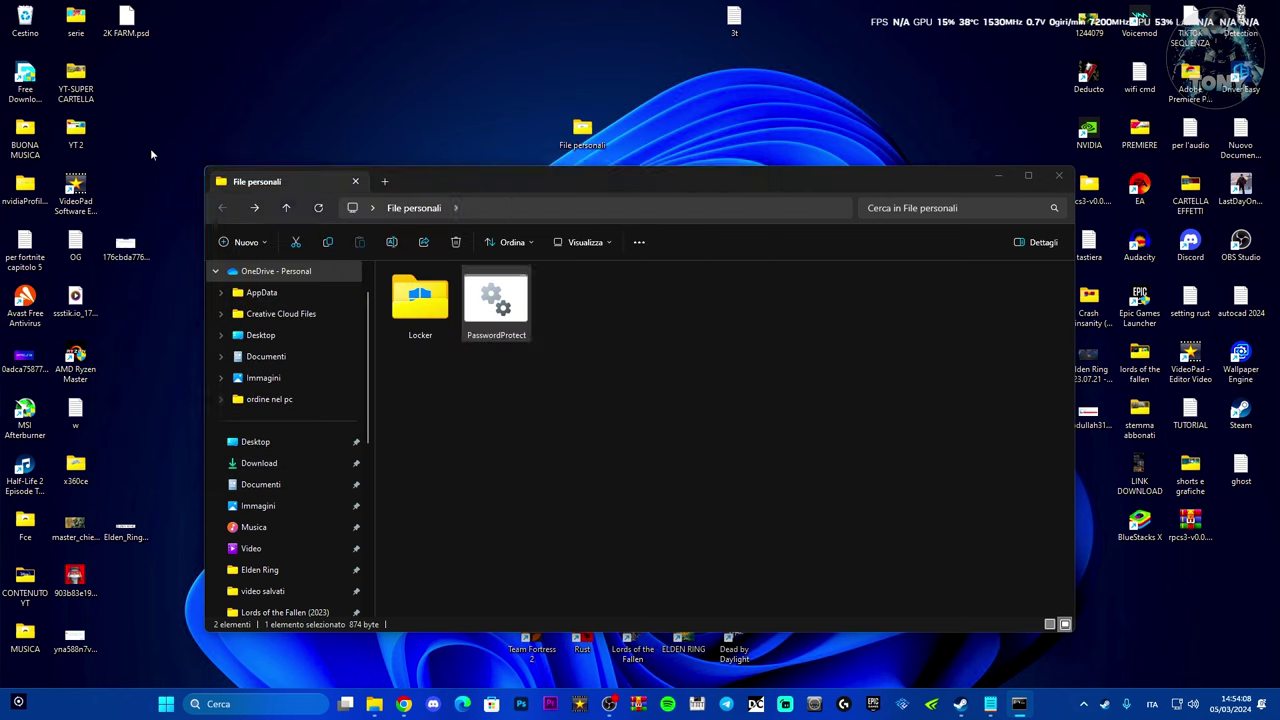
- Open the Locker folder, then go back to File personali and clear the selection
{"action": "left_click", "coordinate": [419, 305]}
{"action": "double_click", "coordinate": [419, 306]}
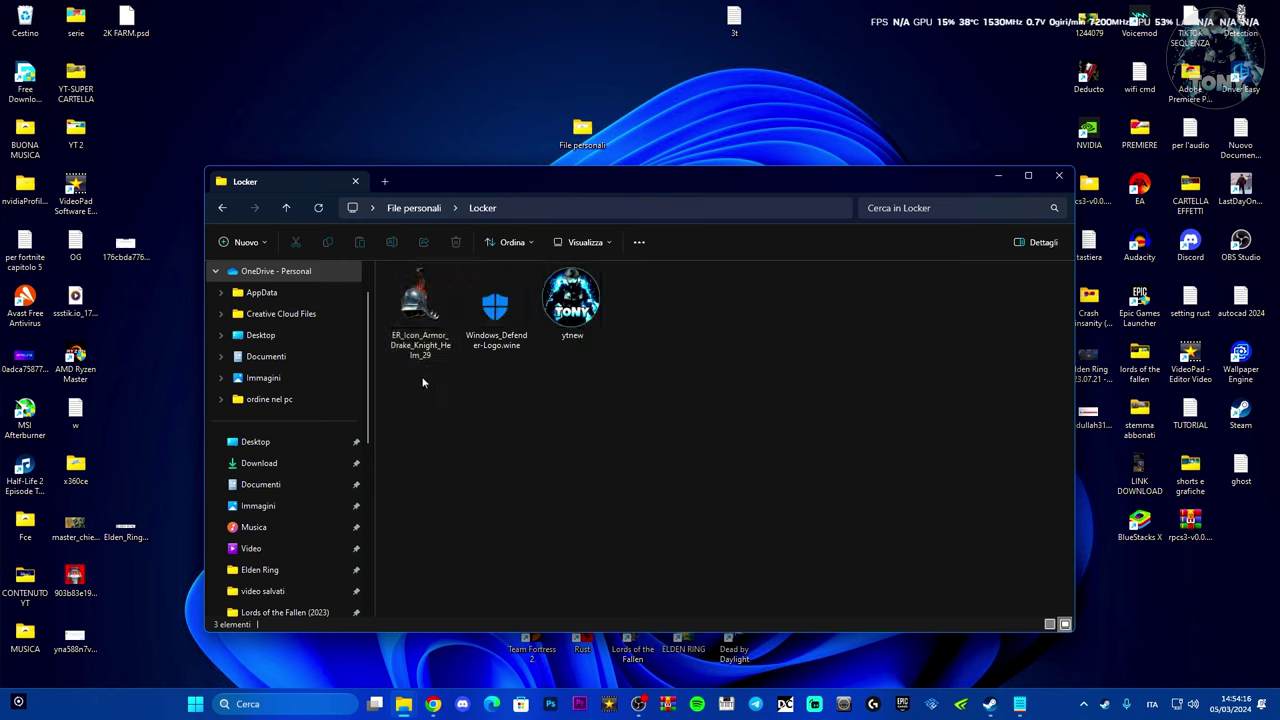
{"action": "left_click_drag", "start_coordinate": [647, 190], "coordinate": [660, 188]}
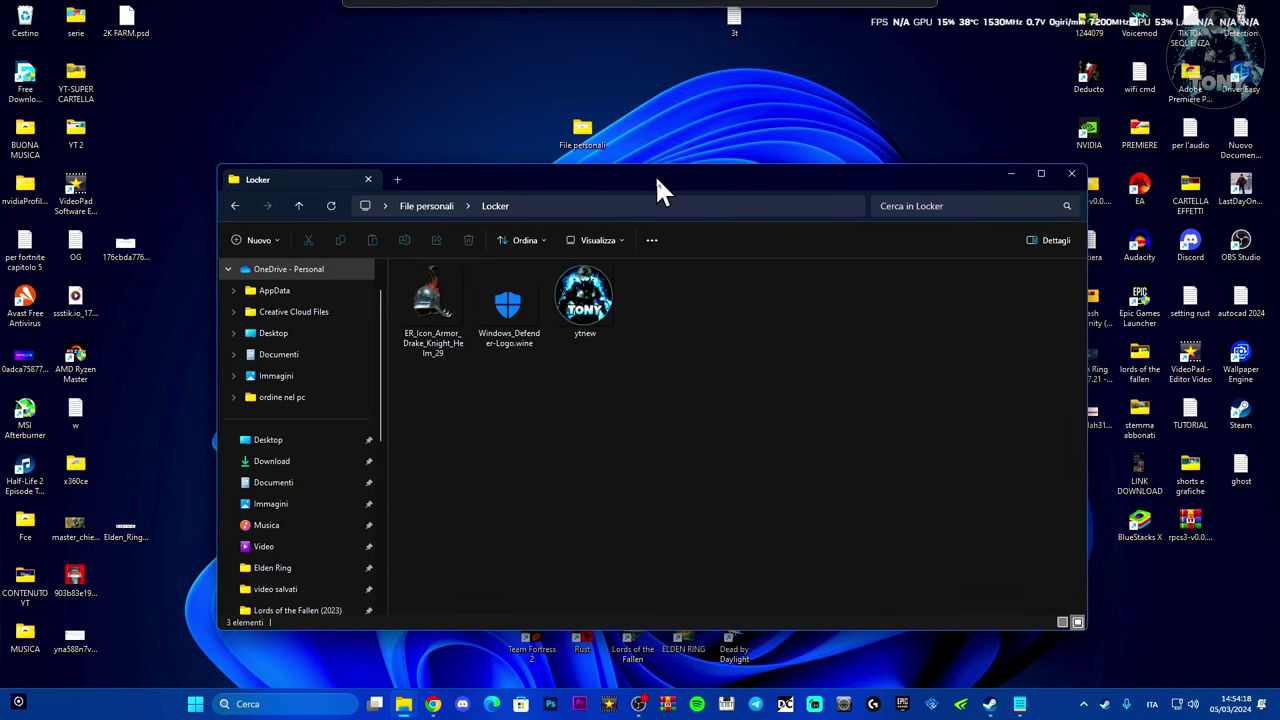
{"action": "left_click", "coordinate": [235, 205]}
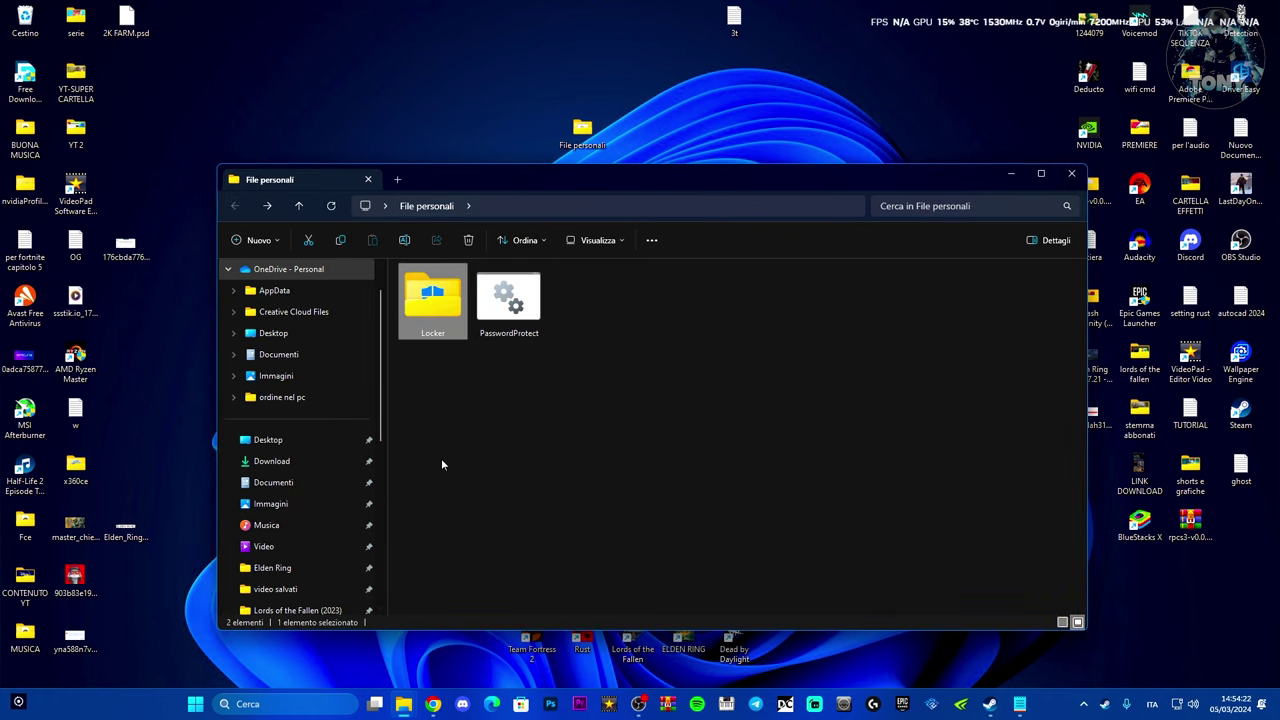
{"action": "left_click", "coordinate": [483, 441]}
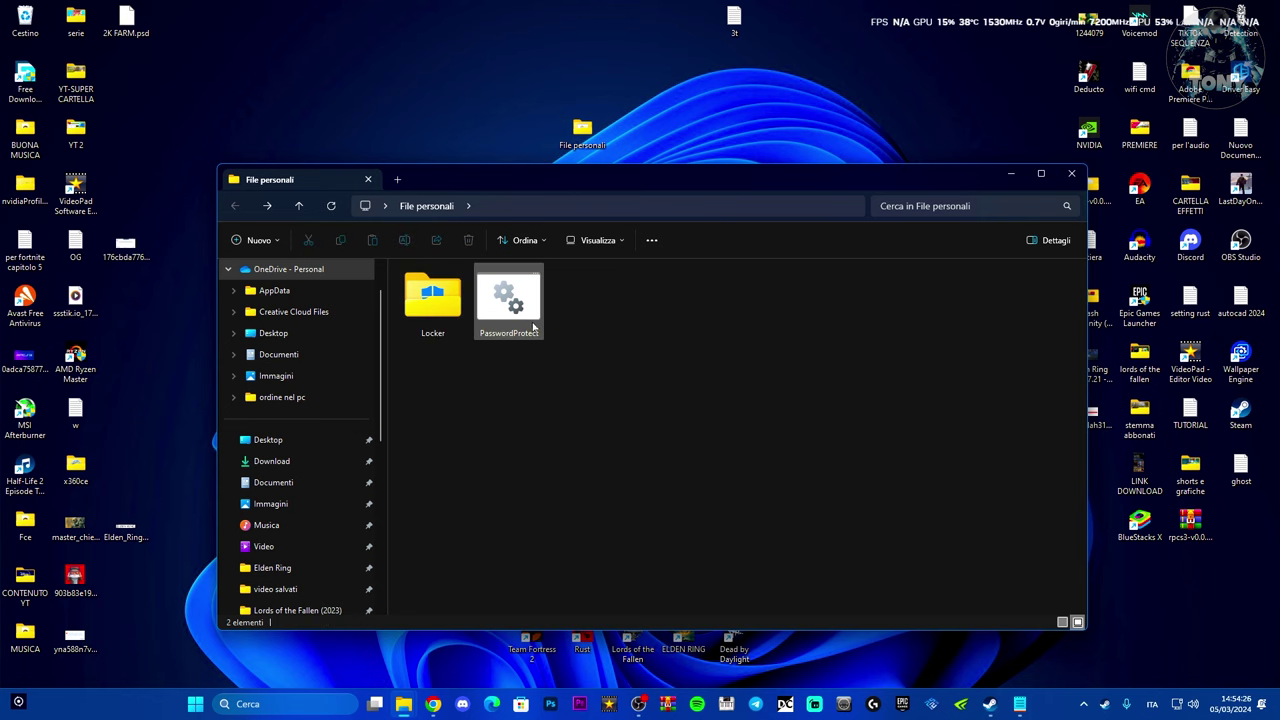
- Reopen Locker and drag all three image files out onto the desktop
{"action": "left_click_drag", "start_coordinate": [619, 183], "coordinate": [595, 174]}
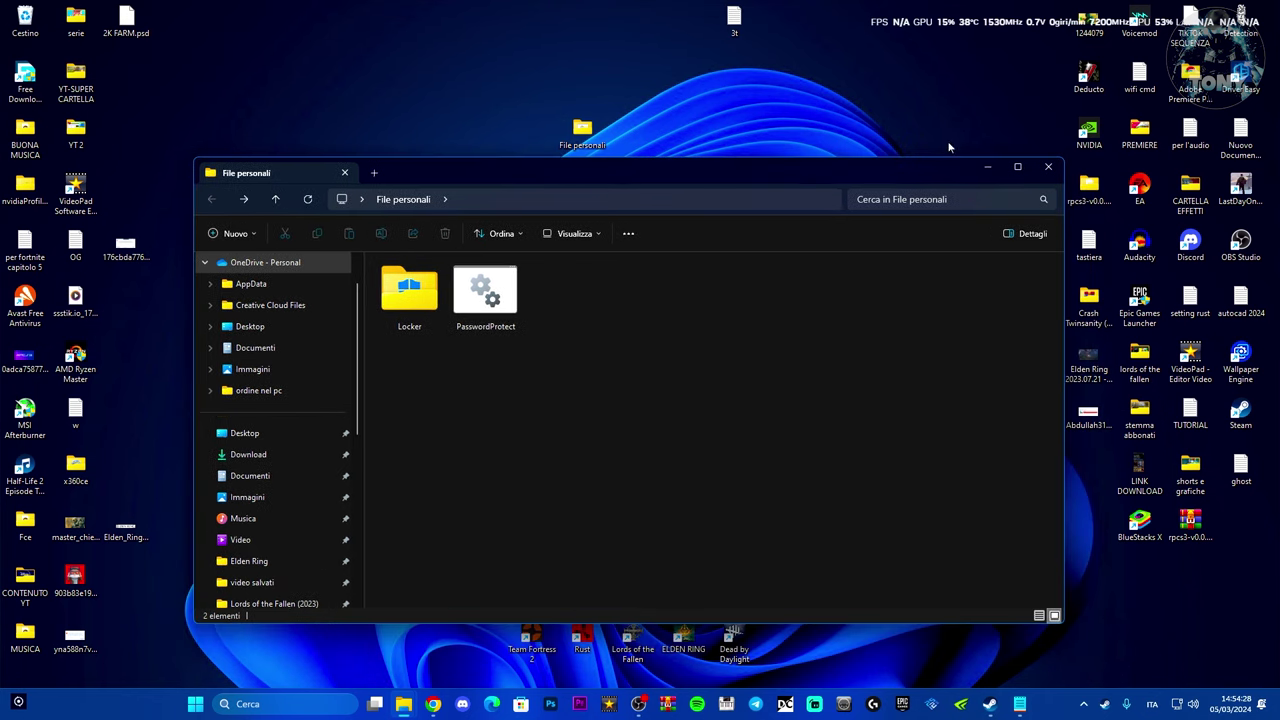
{"action": "double_click", "coordinate": [409, 295]}
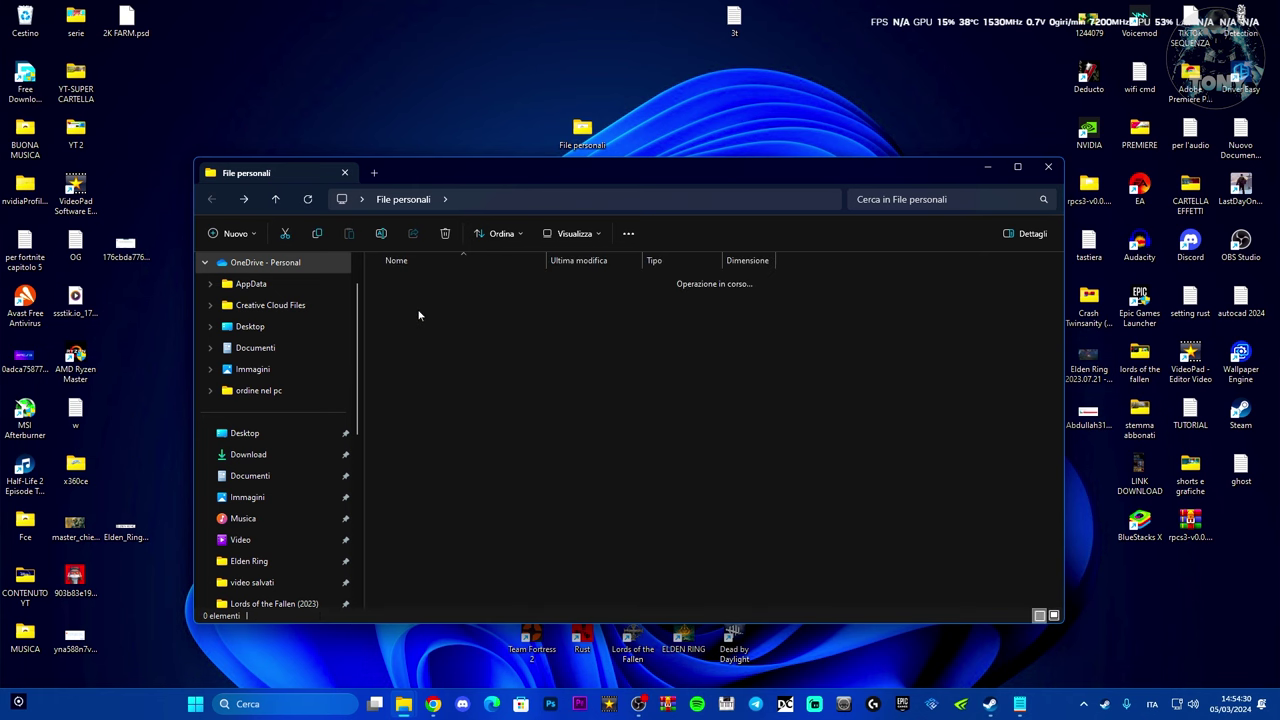
{"action": "left_click_drag", "start_coordinate": [634, 406], "coordinate": [735, 85]}
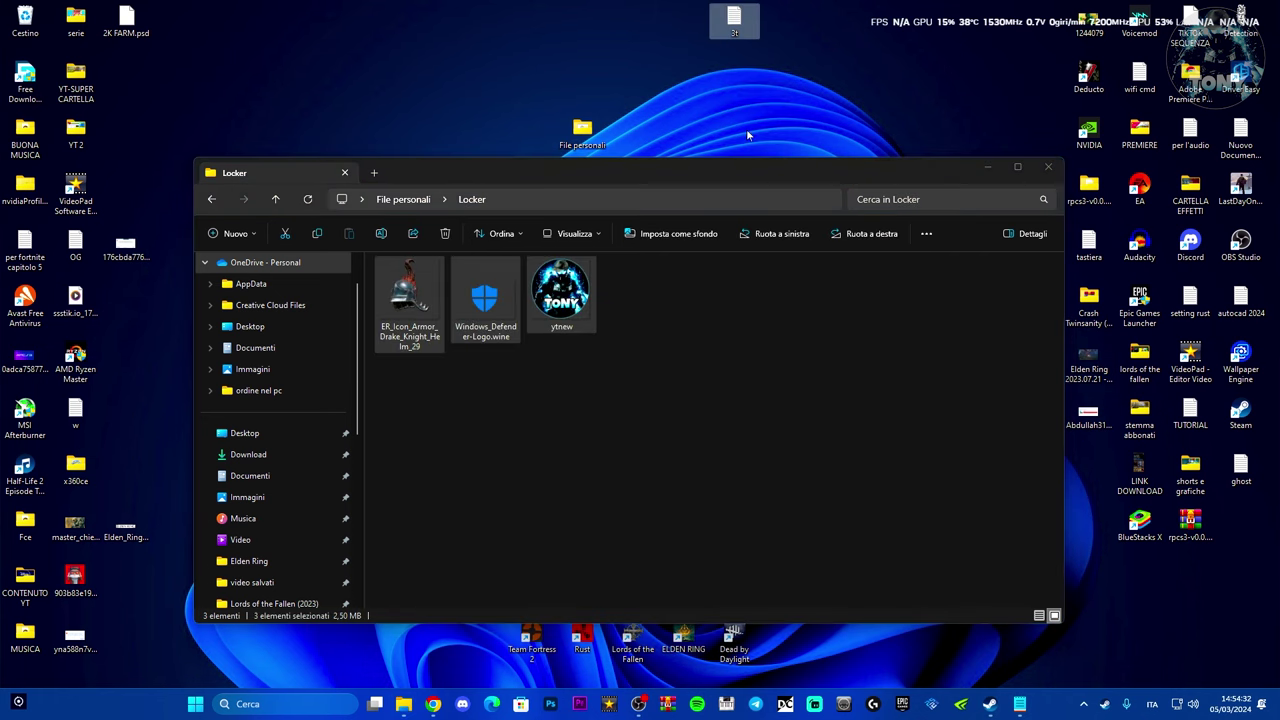
{"action": "left_click_drag", "start_coordinate": [608, 171], "coordinate": [659, 187]}
- Delete the Locker folder and PasswordProtect script from File personali
{"action": "key", "text": "alt+F4"}
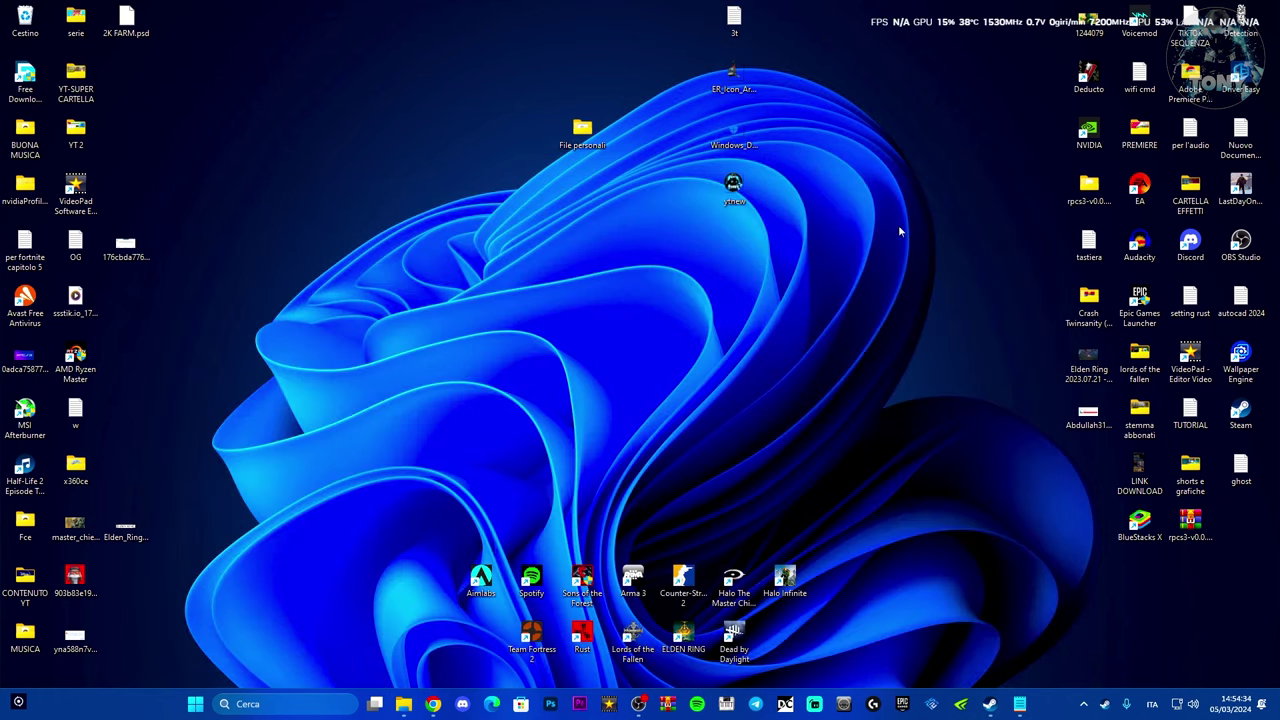
{"action": "double_click", "coordinate": [575, 140]}
{"action": "left_click_drag", "start_coordinate": [537, 405], "coordinate": [377, 349]}
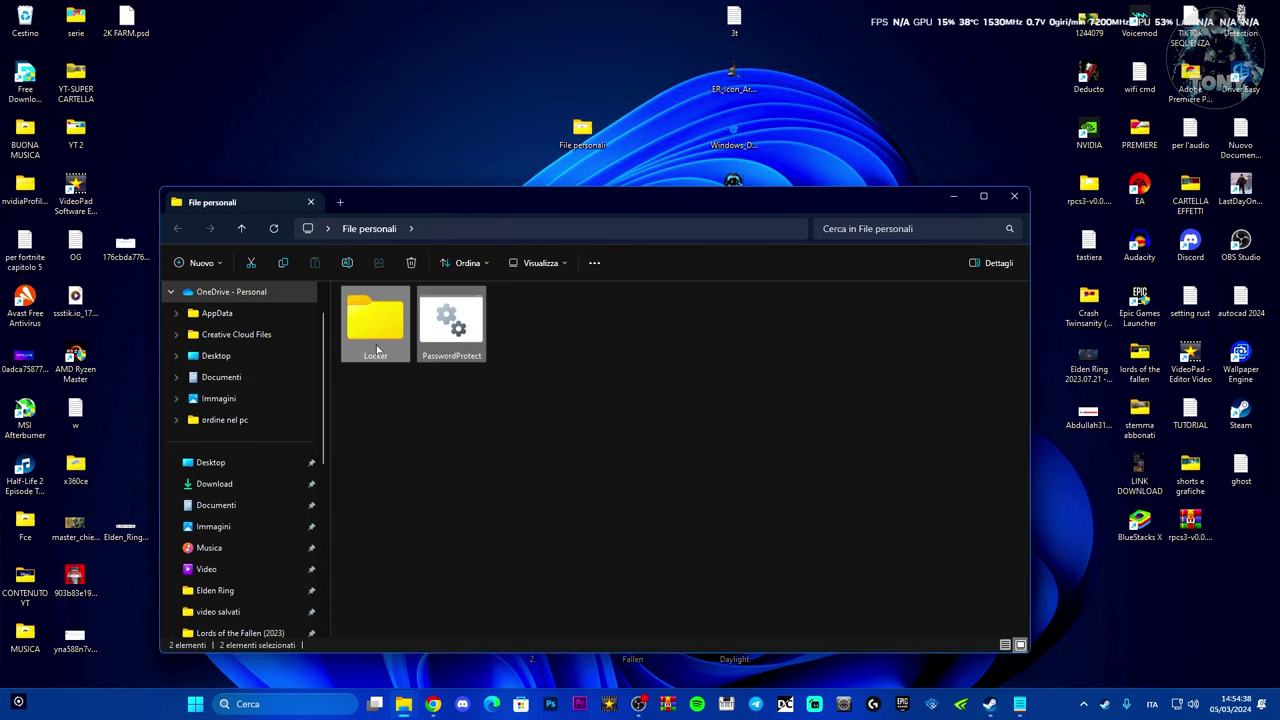
{"action": "key", "text": "Delete"}
{"action": "key", "text": "alt+F4"}
- Refresh the desktop, drag the three images into File personali, and open it to check
{"action": "right_click", "coordinate": [551, 266]}
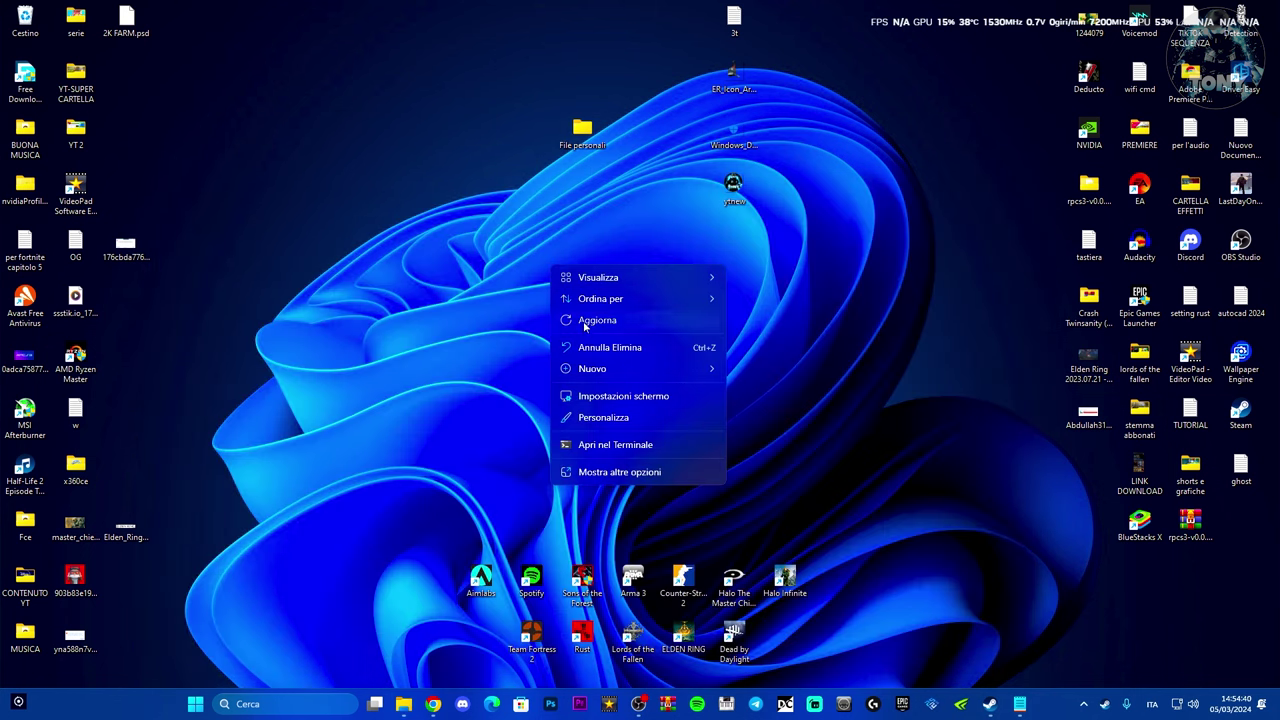
{"action": "left_click", "coordinate": [585, 321]}
{"action": "left_click_drag", "start_coordinate": [582, 132], "coordinate": [572, 197]}
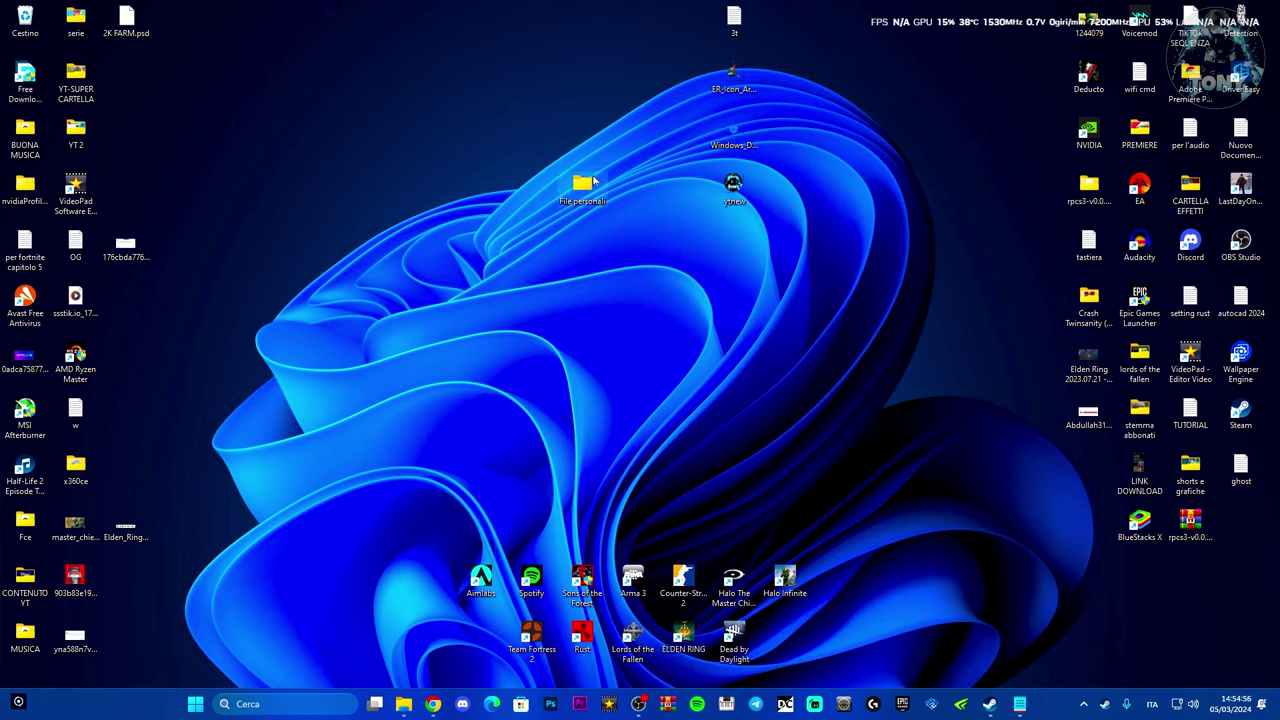
{"action": "left_click_drag", "start_coordinate": [755, 245], "coordinate": [578, 182]}
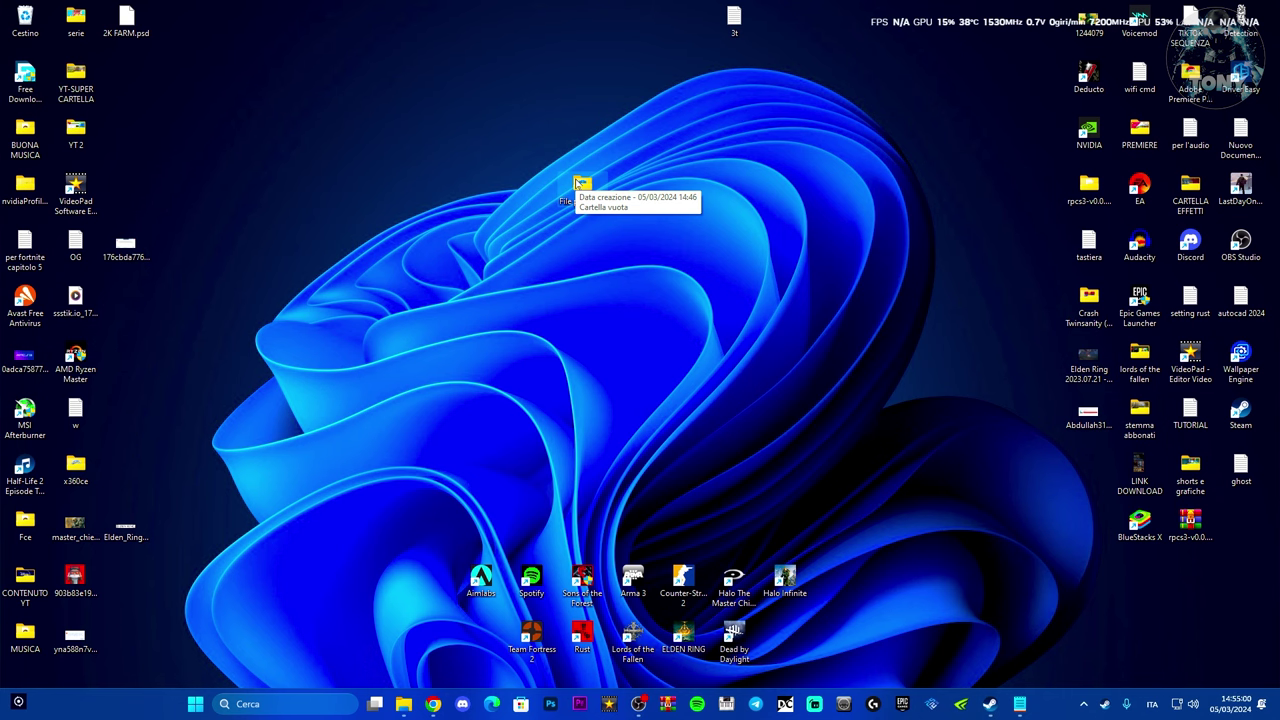
{"action": "double_click", "coordinate": [578, 182]}
{"action": "left_click_drag", "start_coordinate": [579, 212], "coordinate": [620, 138]}
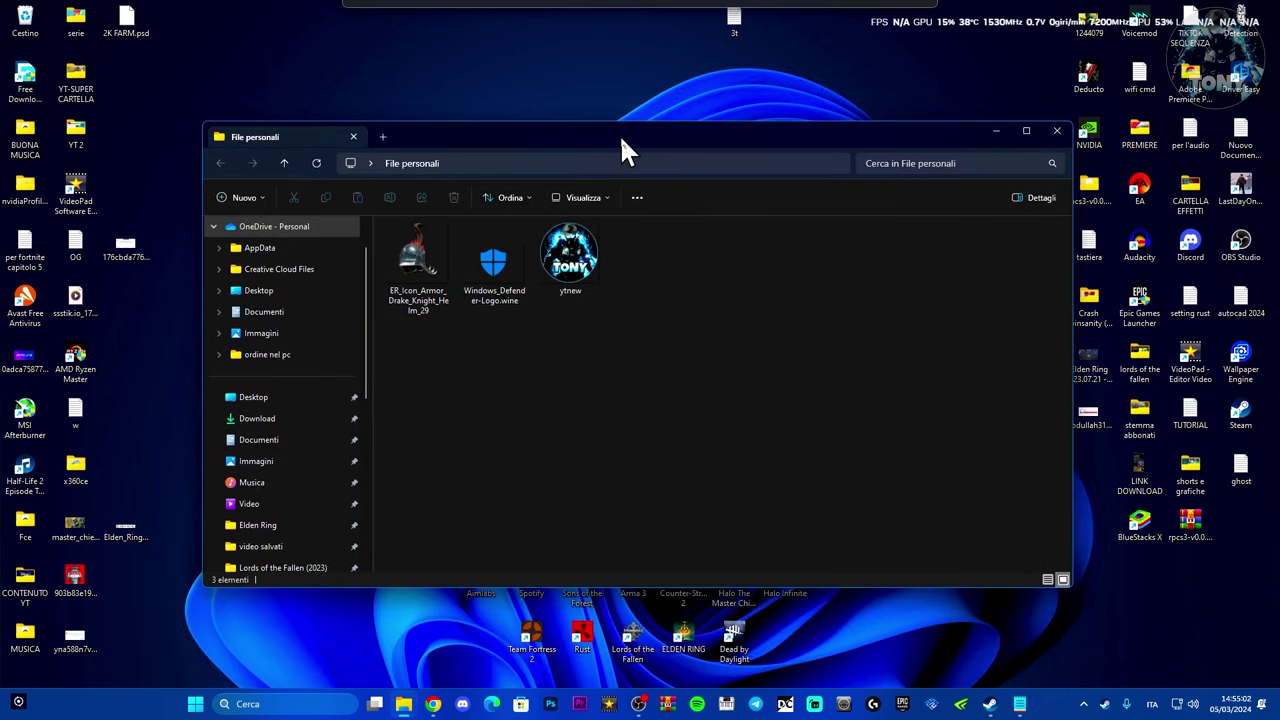
- Open the 3t text file and paste the folder-locker batch script into it
{"action": "double_click", "coordinate": [735, 22]}
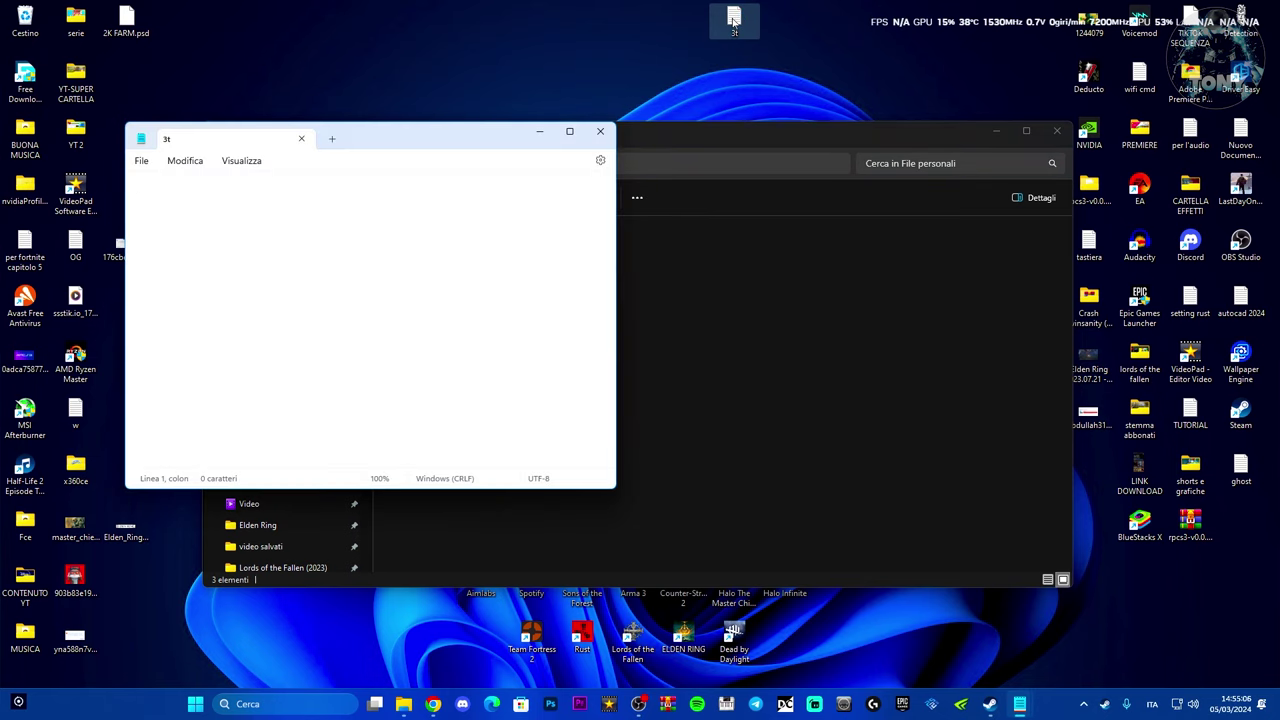
{"action": "left_click_drag", "start_coordinate": [397, 125], "coordinate": [513, 106]}
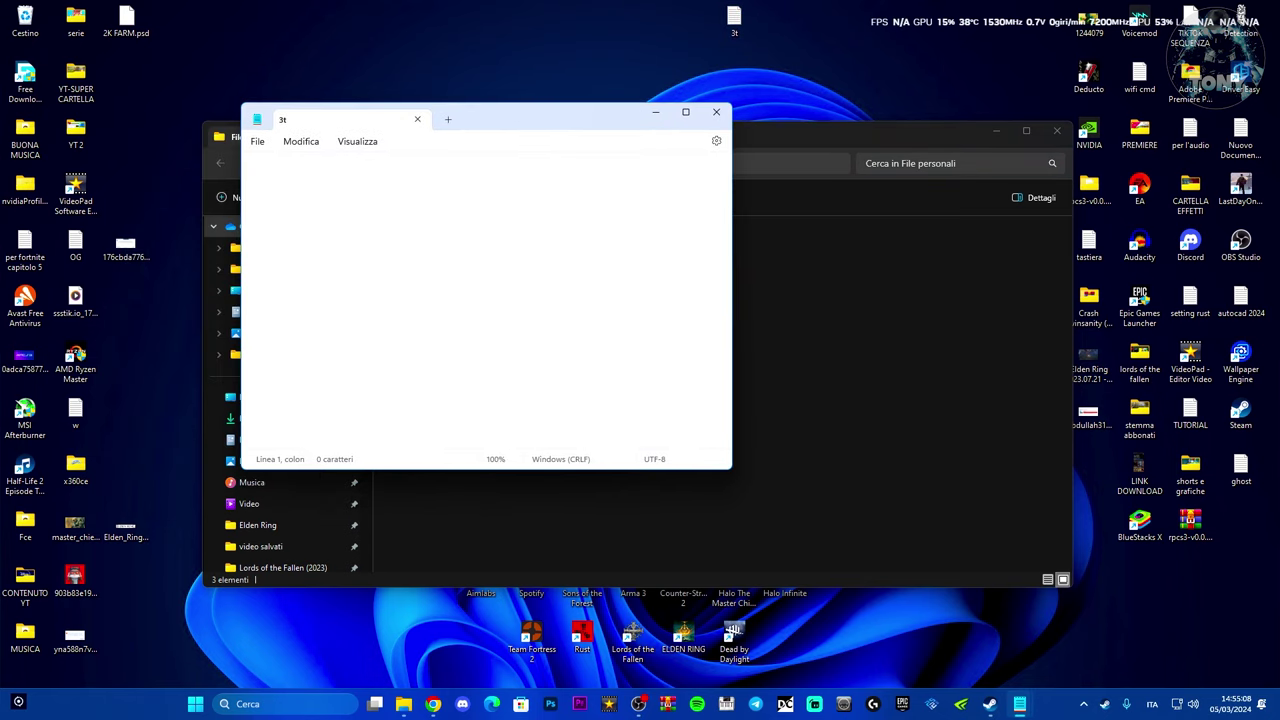
{"action": "key", "text": "ctrl+v"}
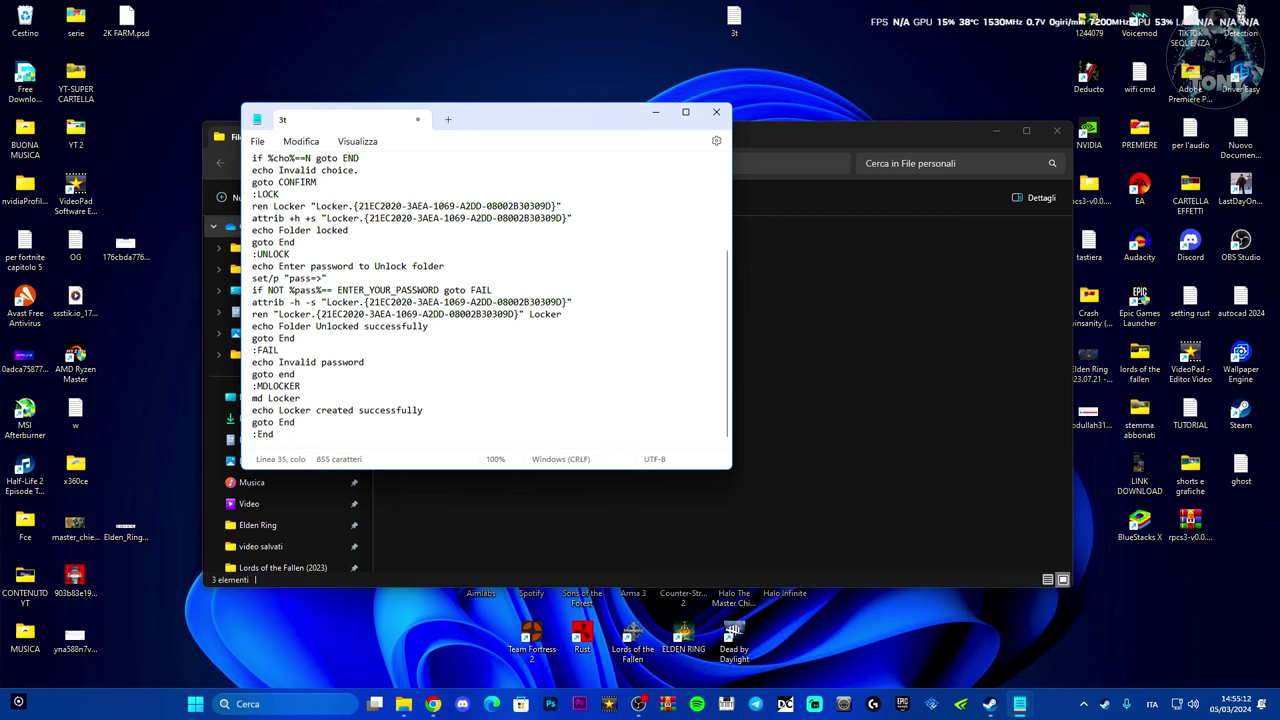
- Replace the ENTER_YOUR_PASSWORD placeholder with the chosen password
{"action": "left_click_drag", "start_coordinate": [337, 291], "coordinate": [439, 298]}
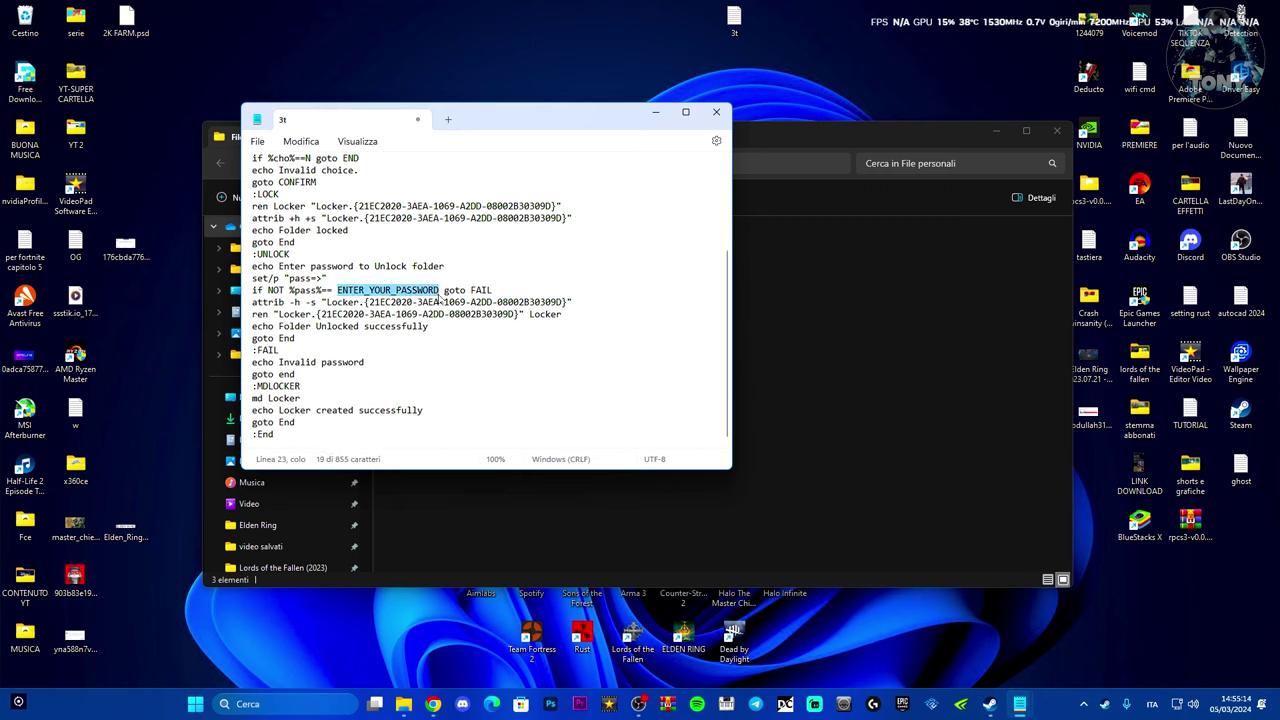
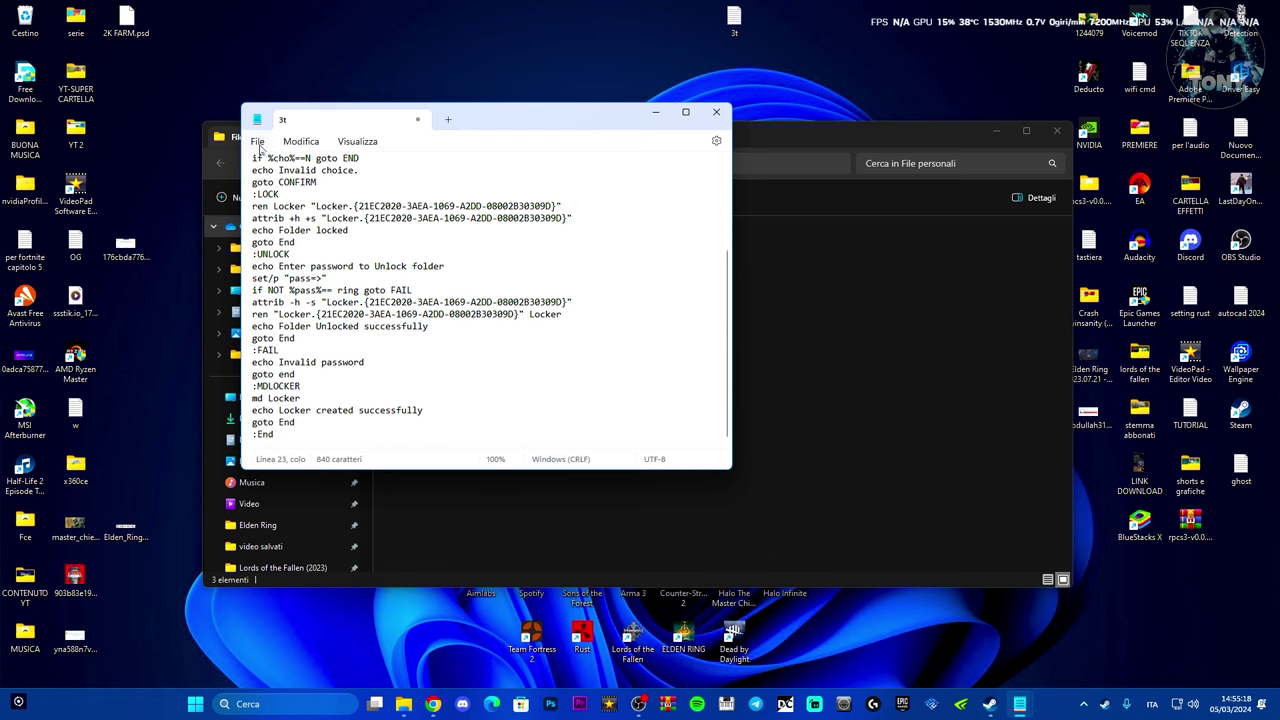
{"action": "left_click", "coordinate": [259, 144]}
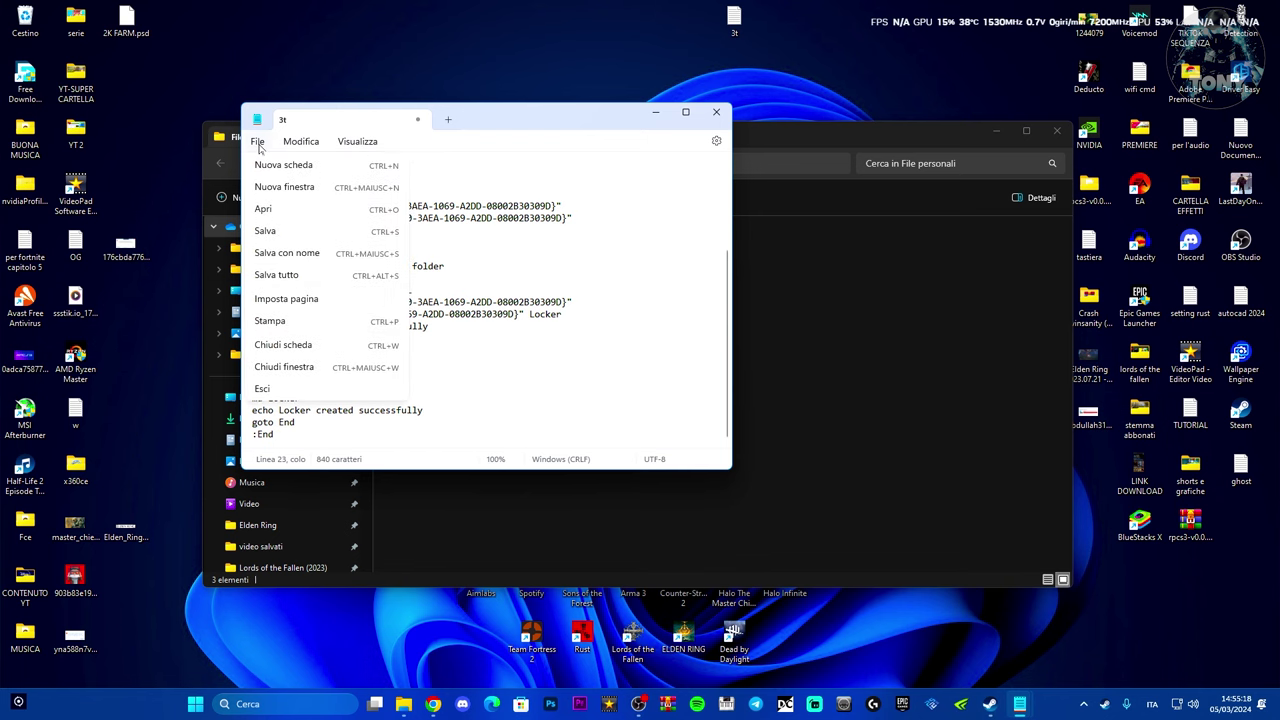
- Save the script as PasswordProtector.bat, type Tutti i file, in Desktop > File personali
{"action": "left_click", "coordinate": [288, 254]}
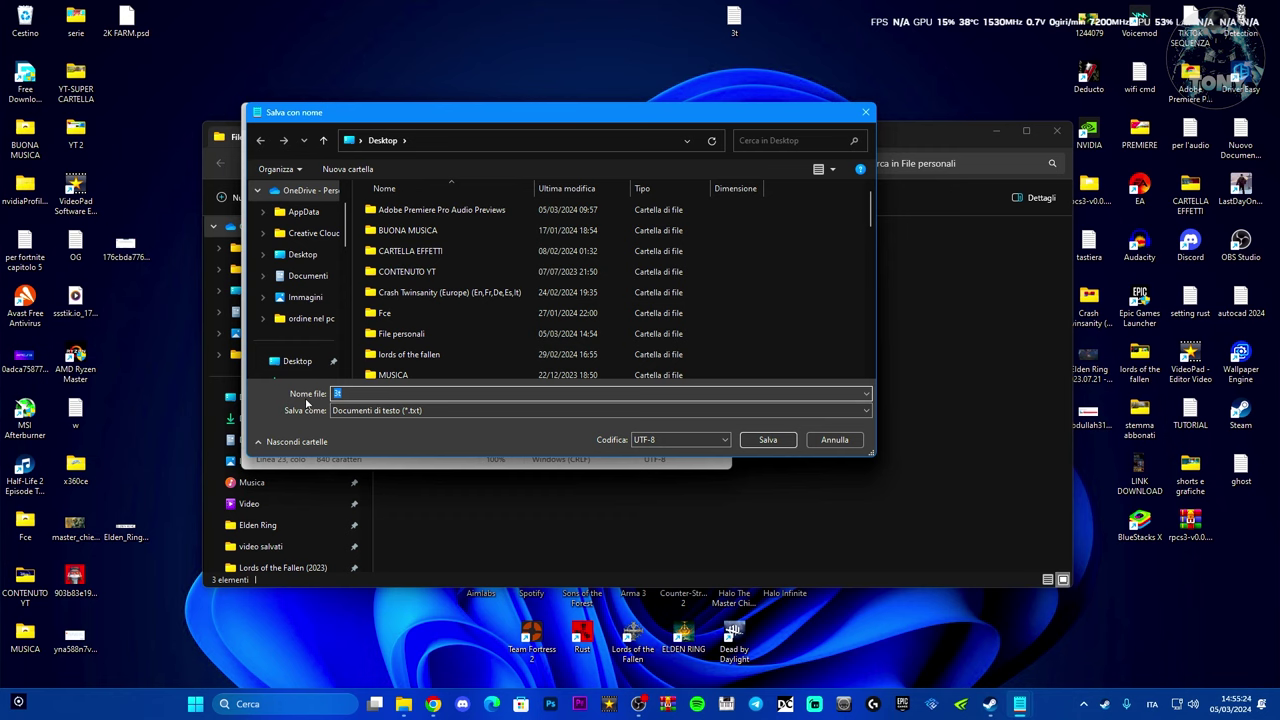
{"action": "type", "text": "PasswordProtector.bat"}
{"action": "left_click", "coordinate": [445, 414]}
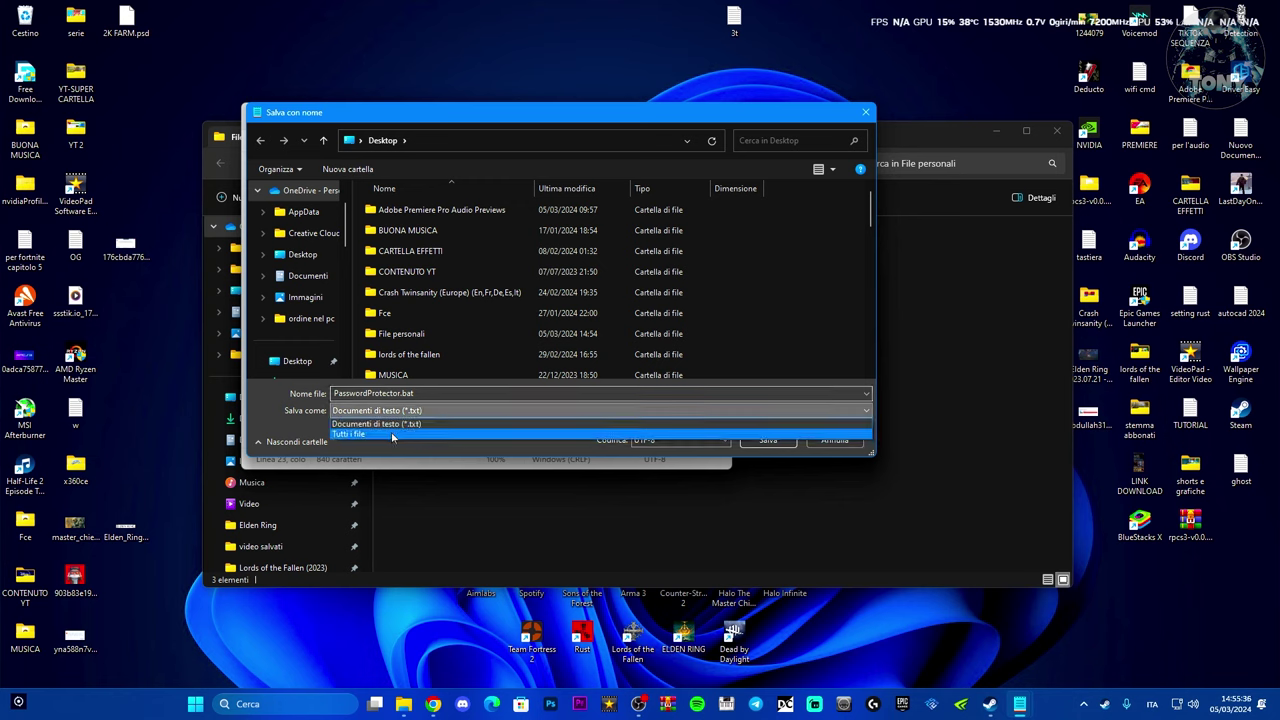
{"action": "left_click", "coordinate": [390, 436]}
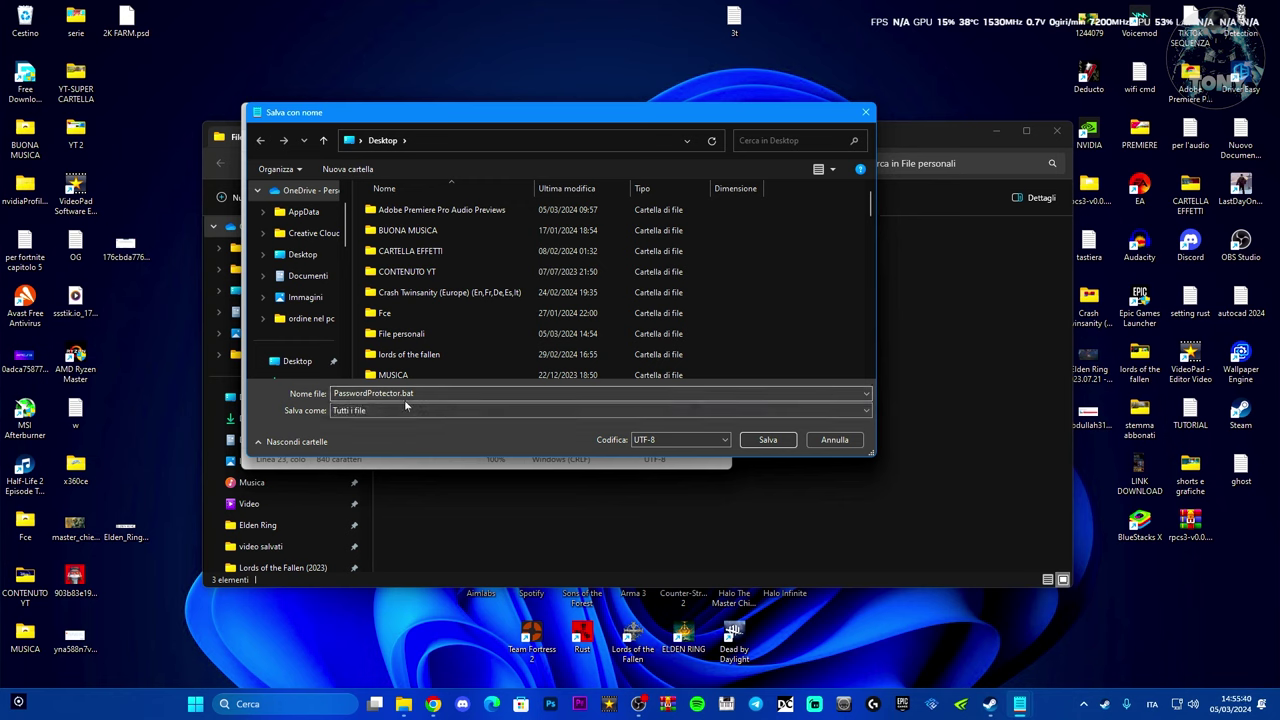
{"action": "left_click", "coordinate": [311, 262]}
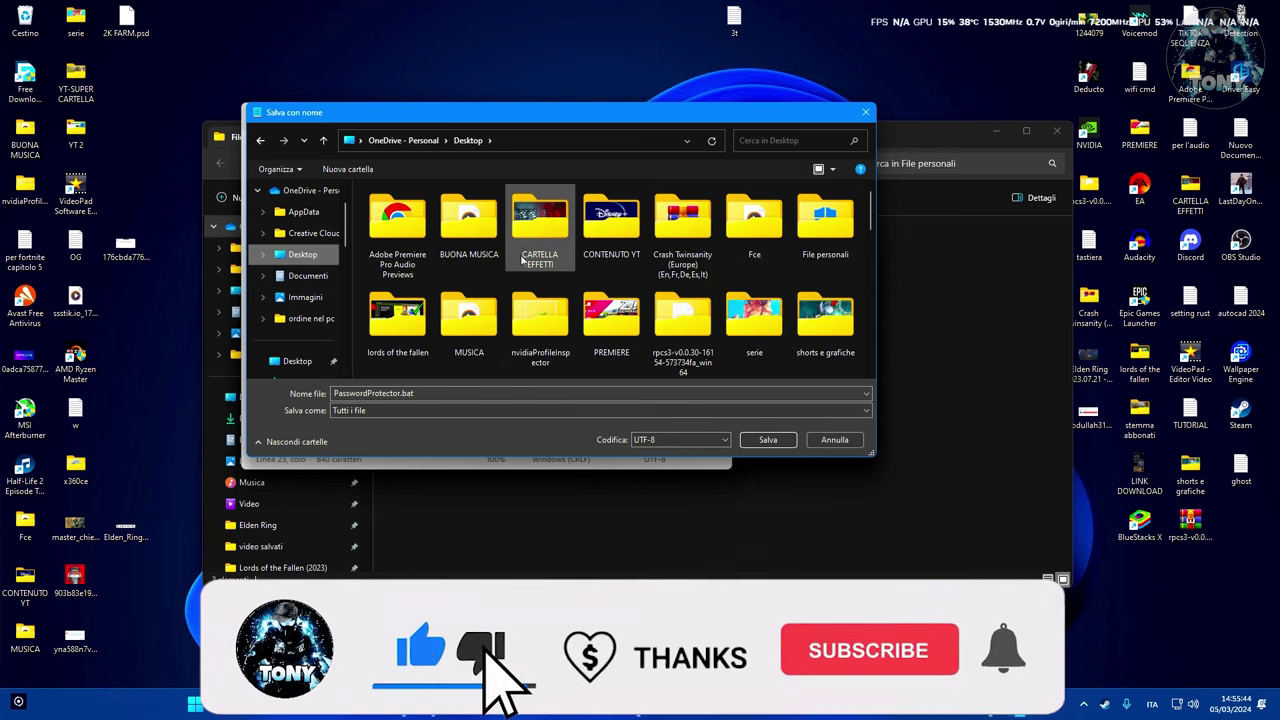
{"action": "double_click", "coordinate": [825, 218]}
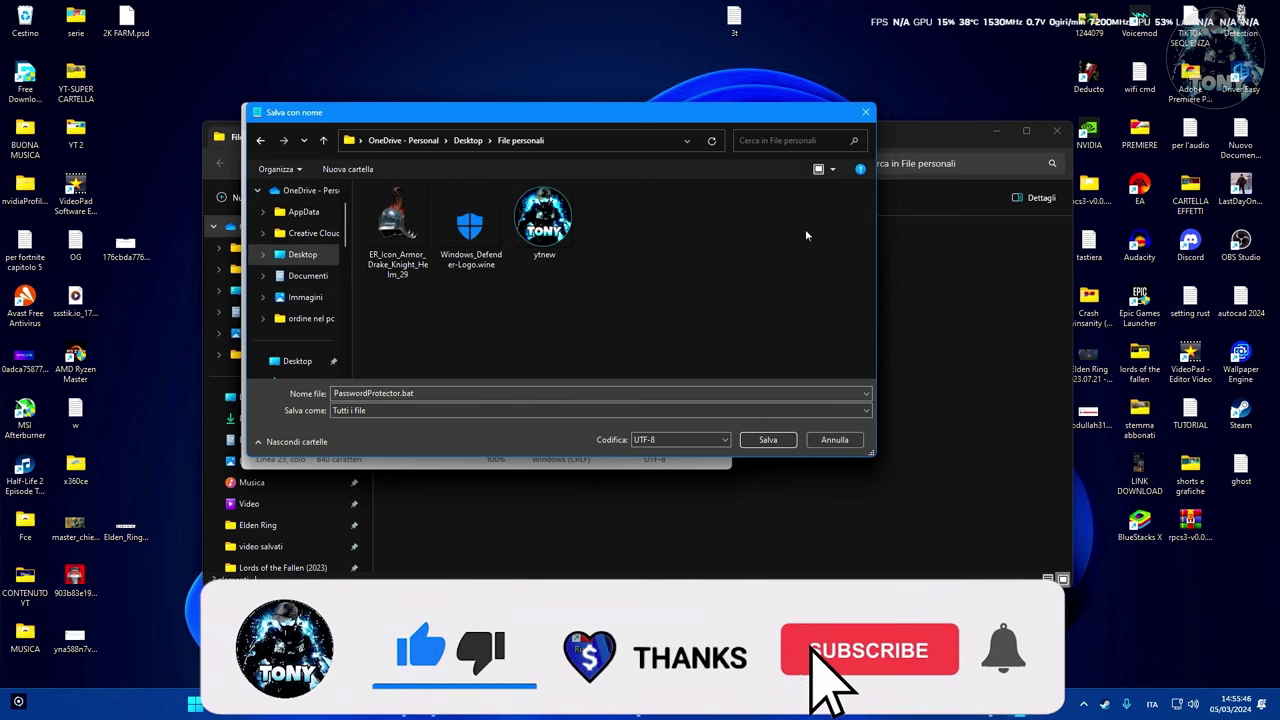
{"action": "left_click", "coordinate": [770, 440]}
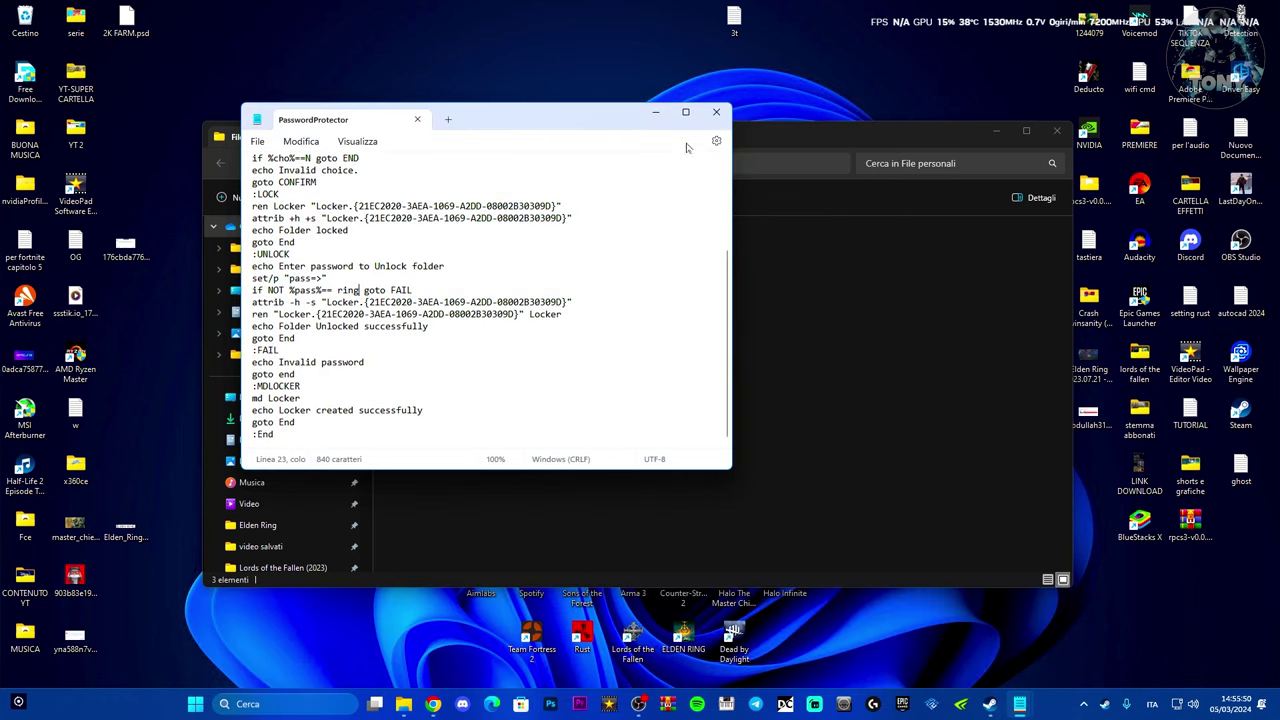
- Close Notepad and refresh File personali via Mostra altre opzioni > Aggiorna
{"action": "left_click", "coordinate": [716, 111]}
{"action": "right_click", "coordinate": [556, 400]}
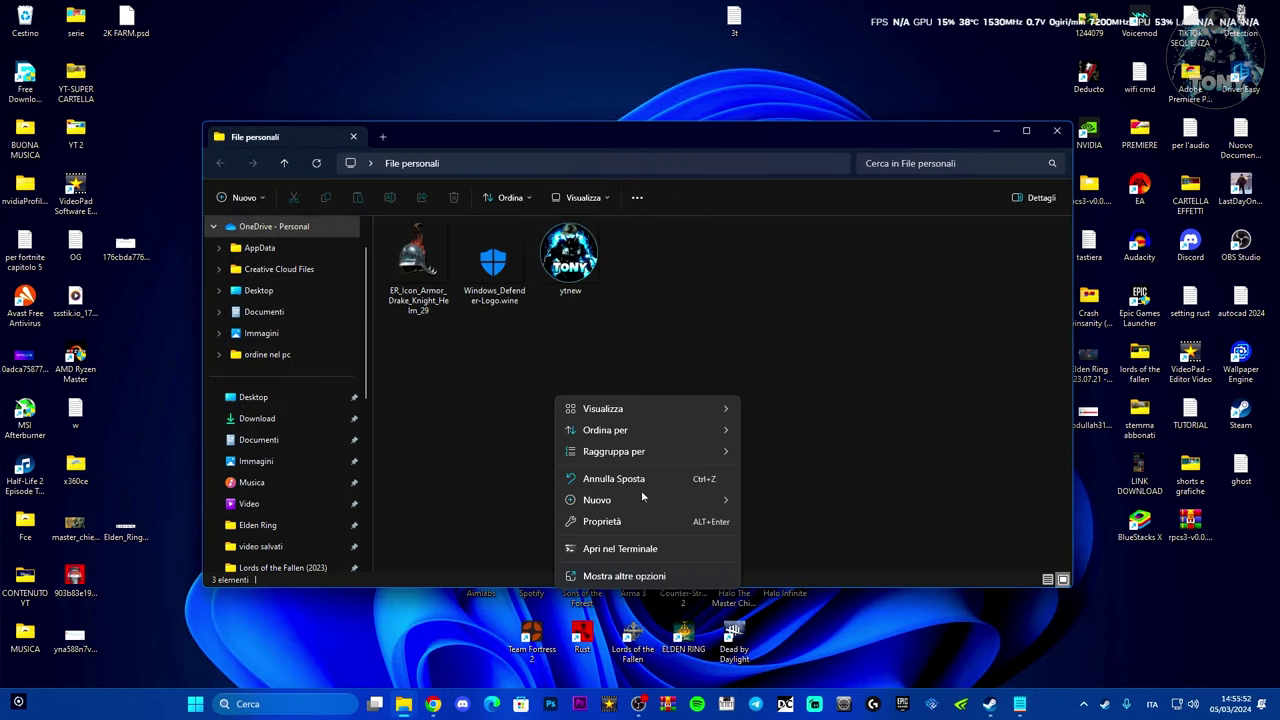
{"action": "left_click", "coordinate": [597, 577]}
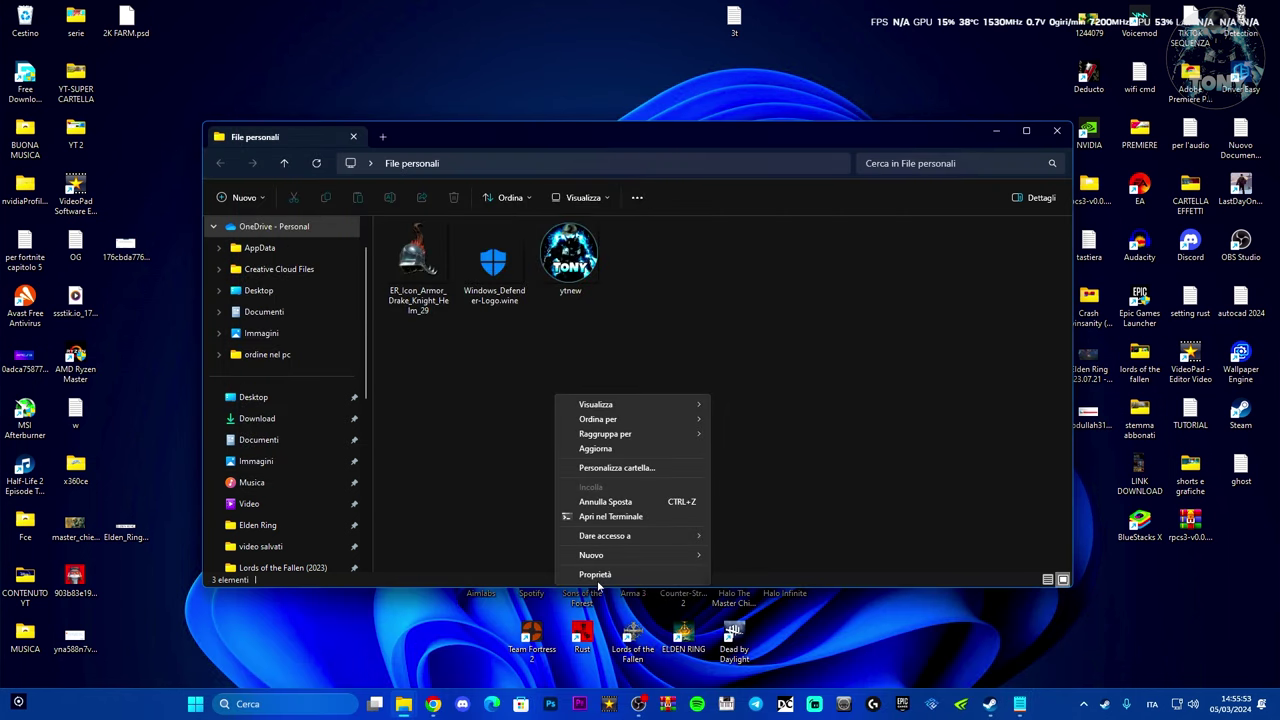
{"action": "left_click", "coordinate": [596, 449]}
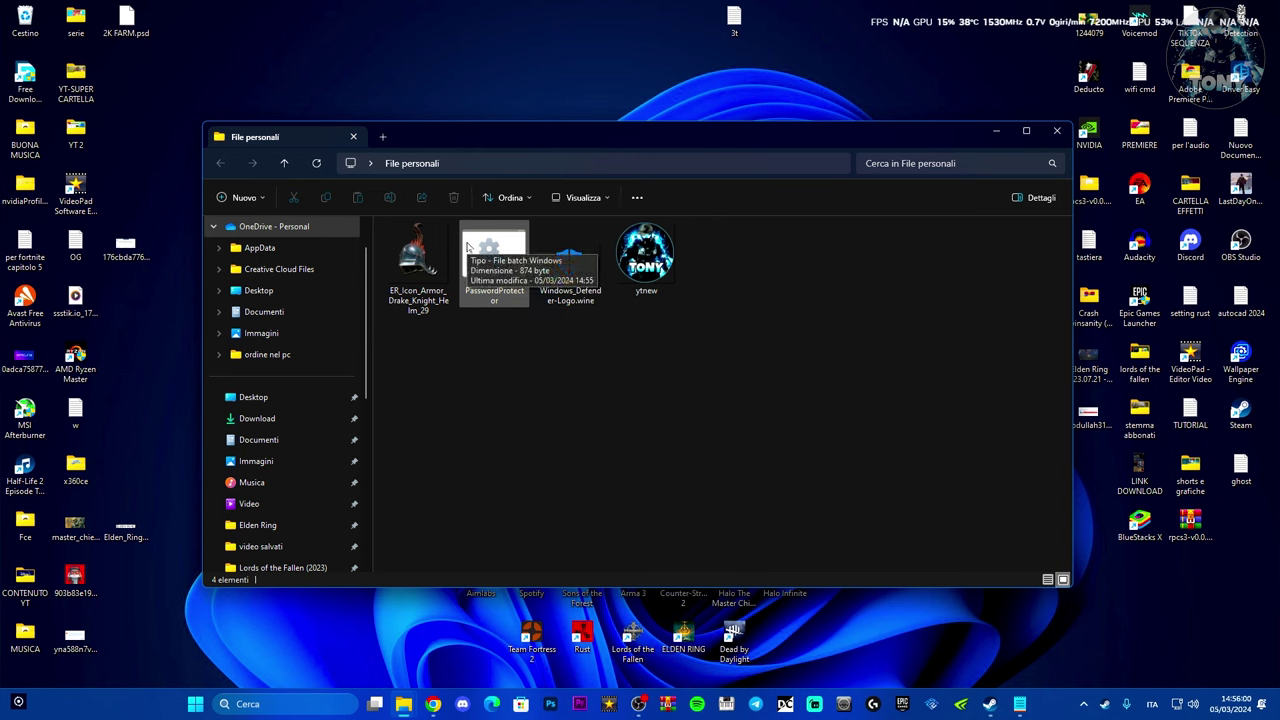
- Refresh to reveal Locker, then drag the armor icon and Windows Defender logo into it
{"action": "left_click", "coordinate": [491, 259]}
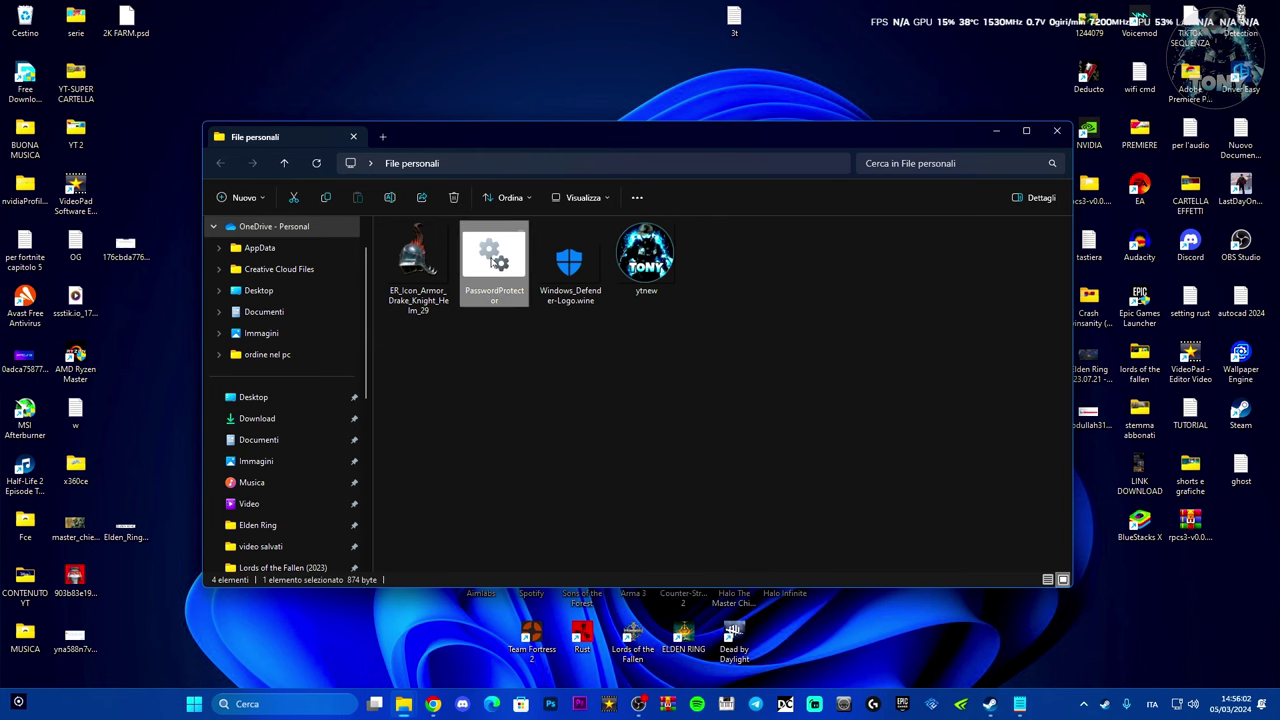
{"action": "right_click", "coordinate": [516, 375]}
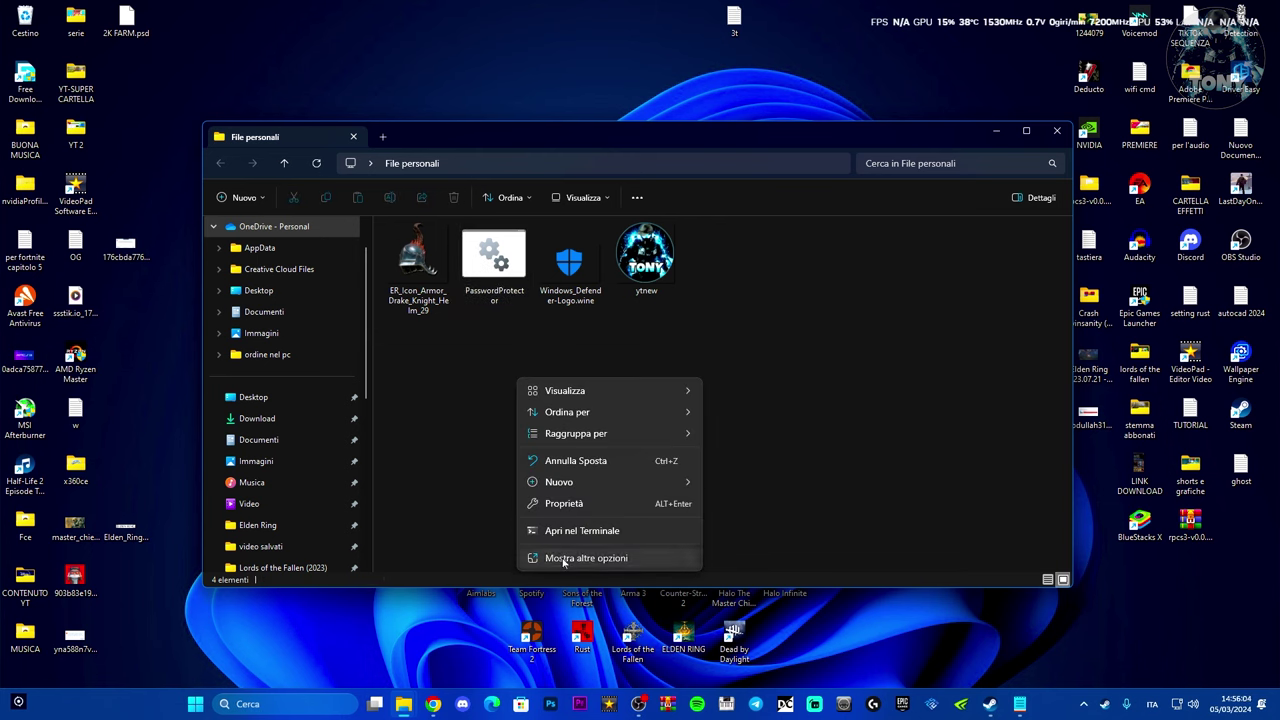
{"action": "left_click", "coordinate": [553, 430]}
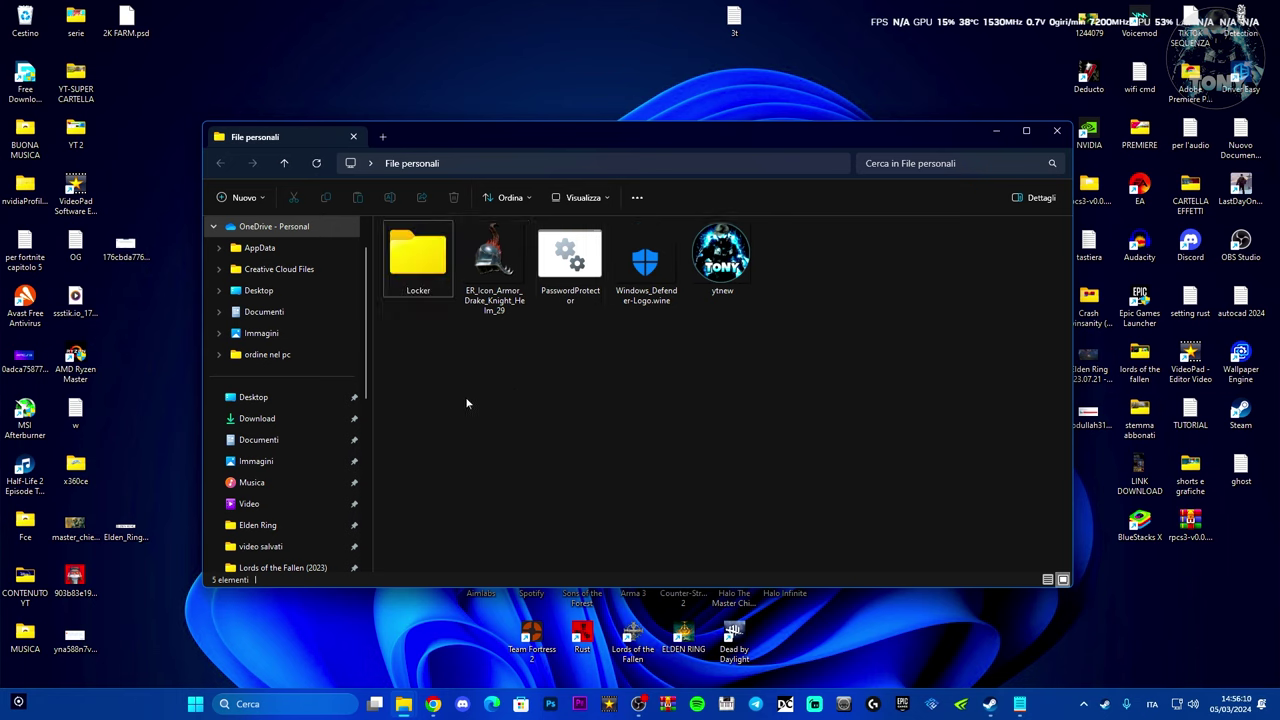
{"action": "left_click_drag", "start_coordinate": [494, 262], "coordinate": [418, 258]}
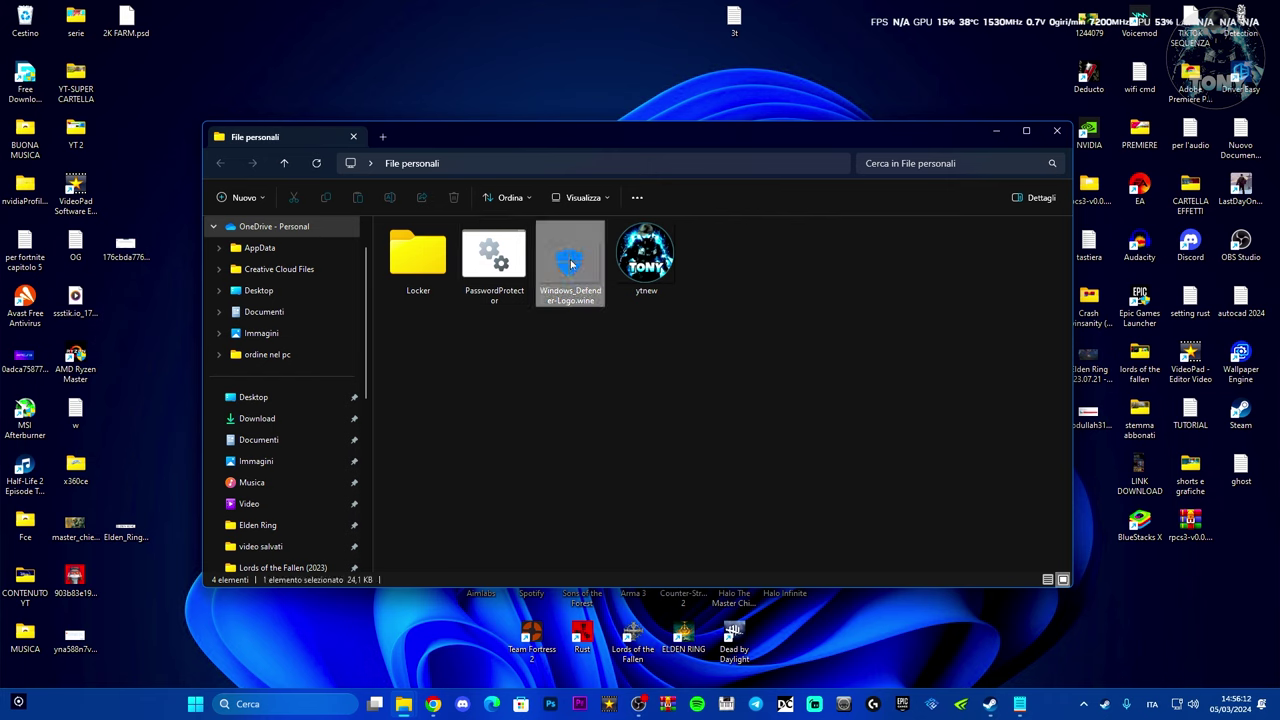
{"action": "left_click_drag", "start_coordinate": [562, 264], "coordinate": [423, 276]}
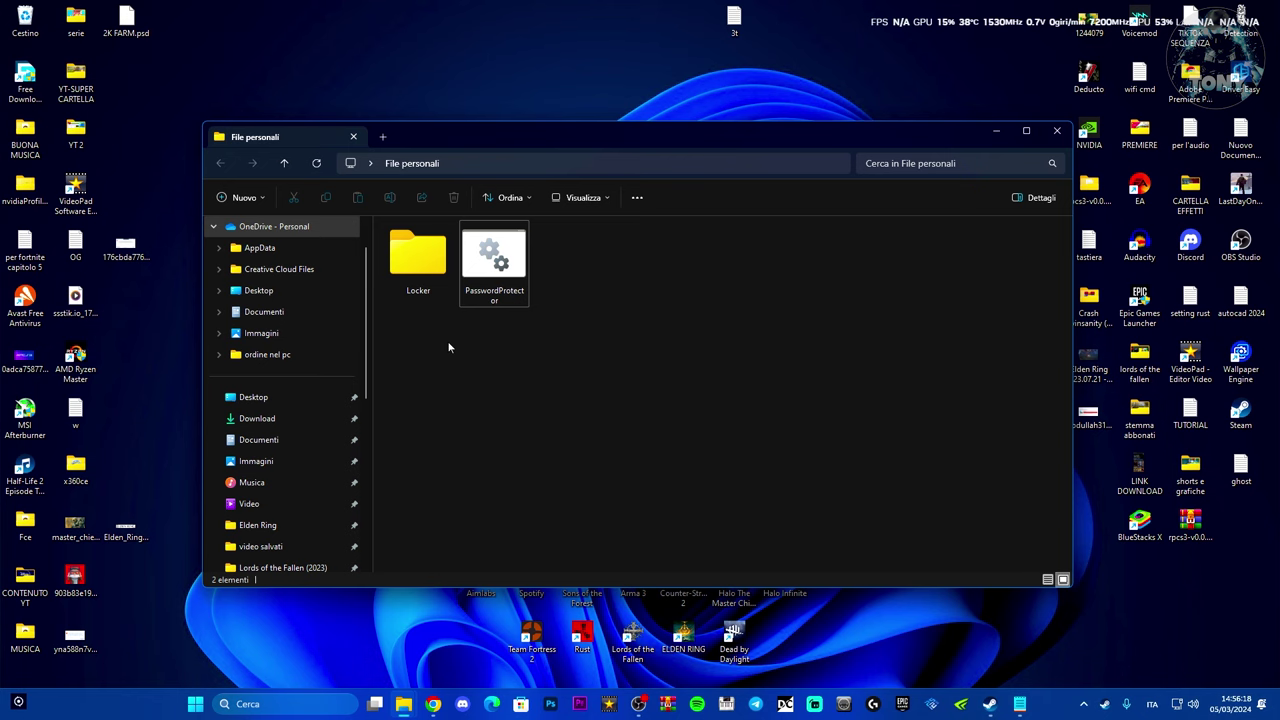
- Run PasswordProtector and confirm with Y to lock the Locker folder
{"action": "double_click", "coordinate": [492, 262]}
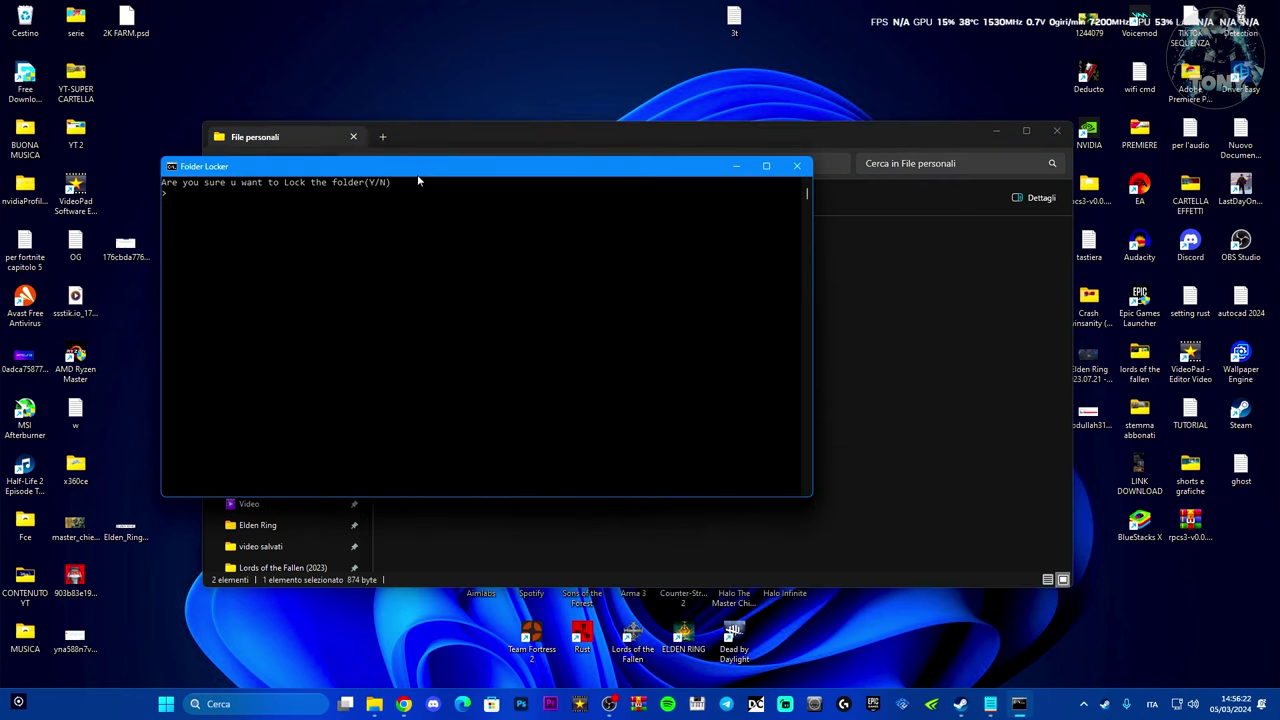
{"action": "left_click_drag", "start_coordinate": [417, 174], "coordinate": [592, 182]}
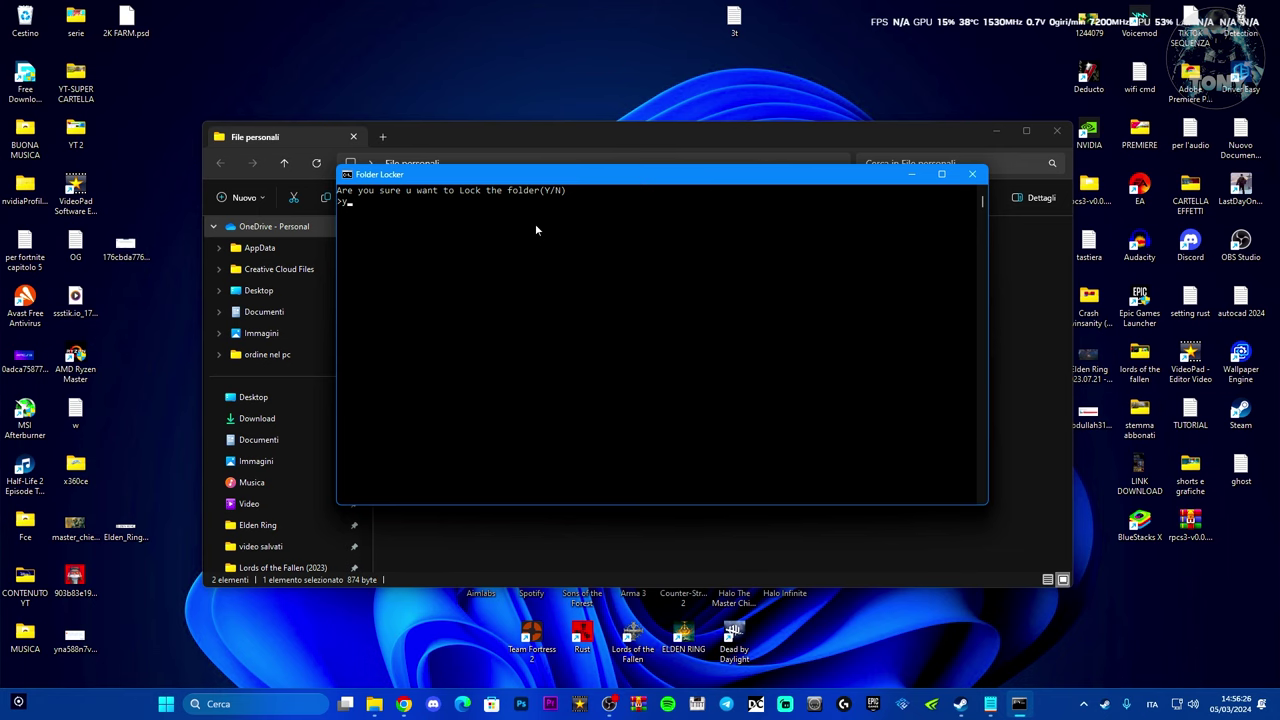
{"action": "key", "text": "Return"}
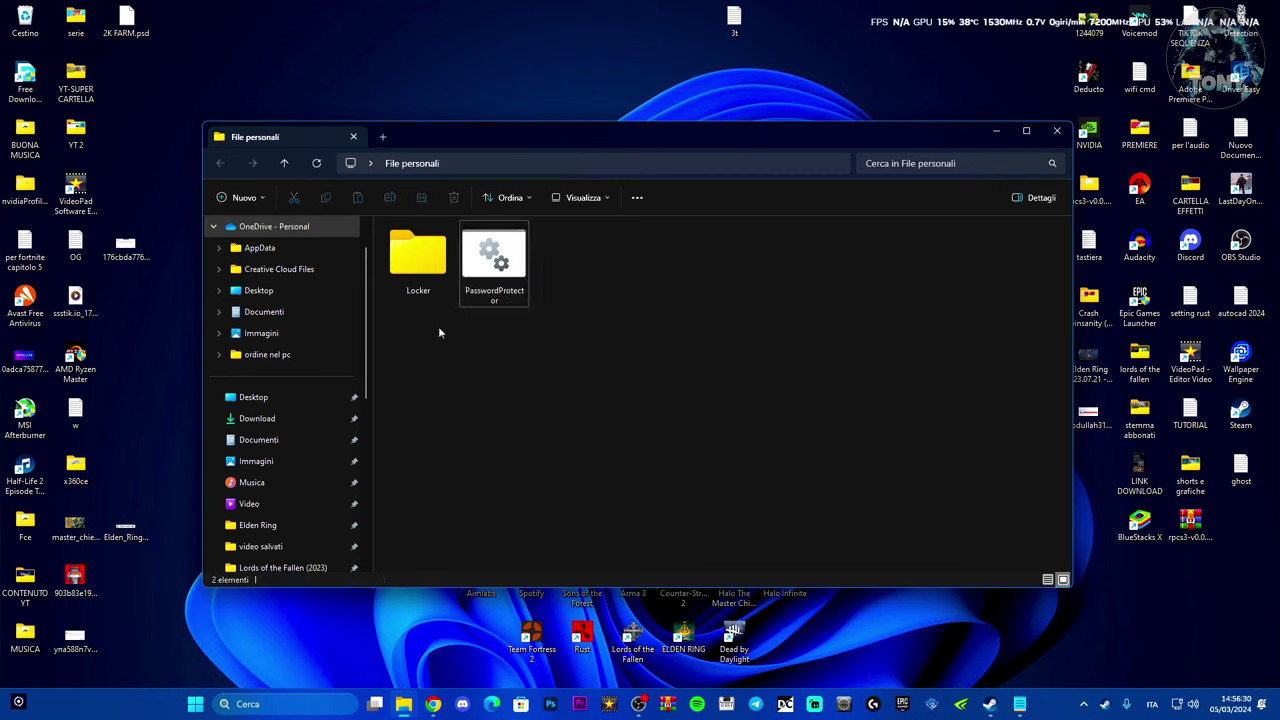
- Try opening the locked Locker twice, dismissing each path-unavailable error
{"action": "double_click", "coordinate": [419, 258]}
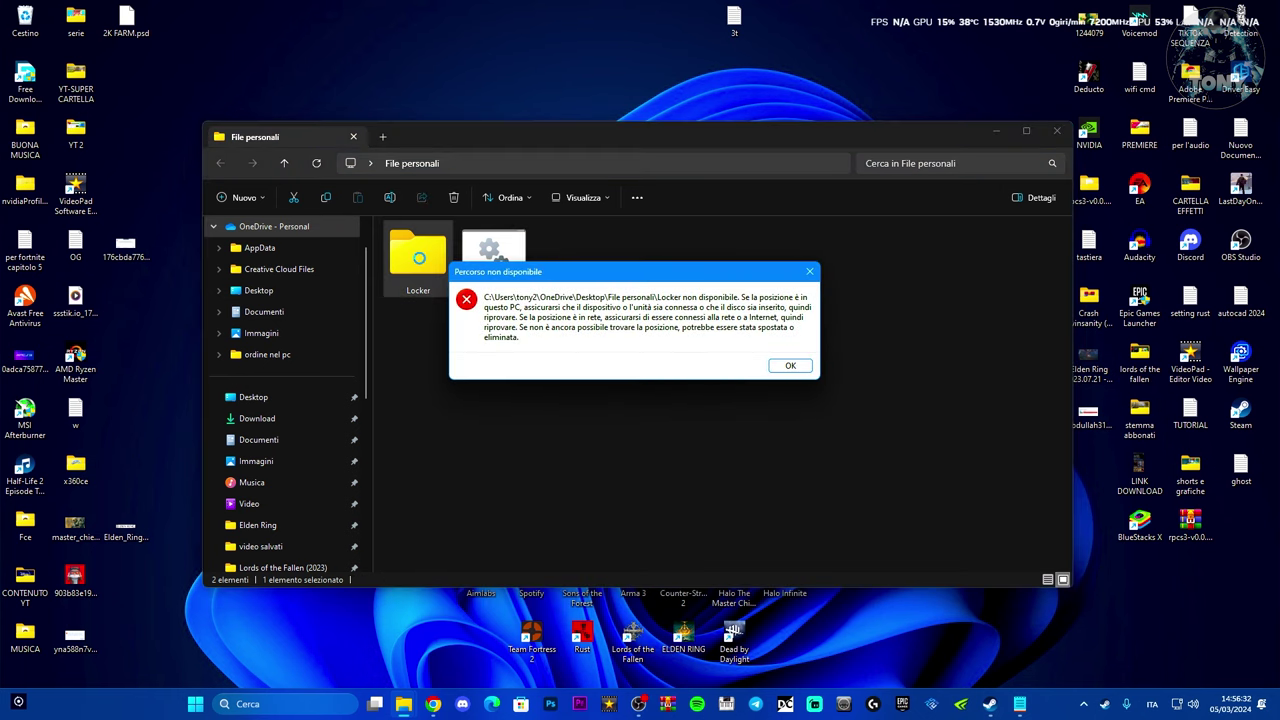
{"action": "left_click", "coordinate": [787, 365]}
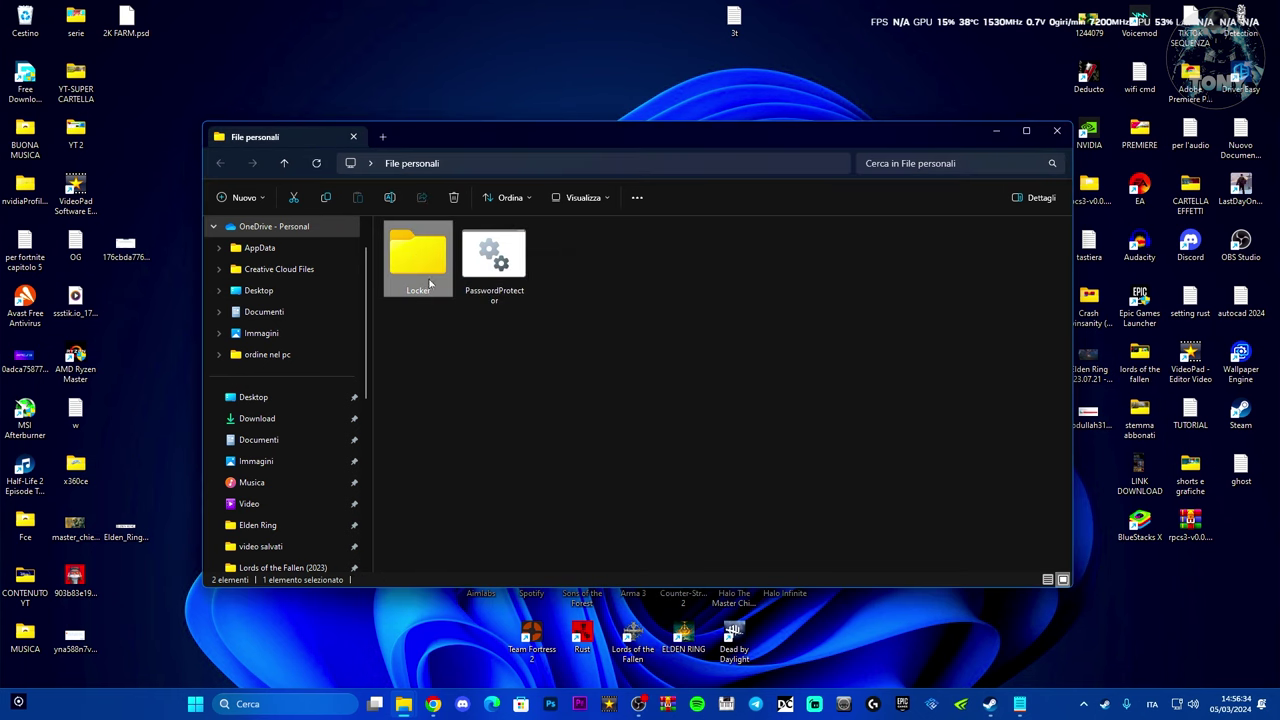
{"action": "double_click", "coordinate": [430, 285]}
{"action": "left_click", "coordinate": [778, 365]}
{"action": "left_click_drag", "start_coordinate": [665, 144], "coordinate": [678, 149]}
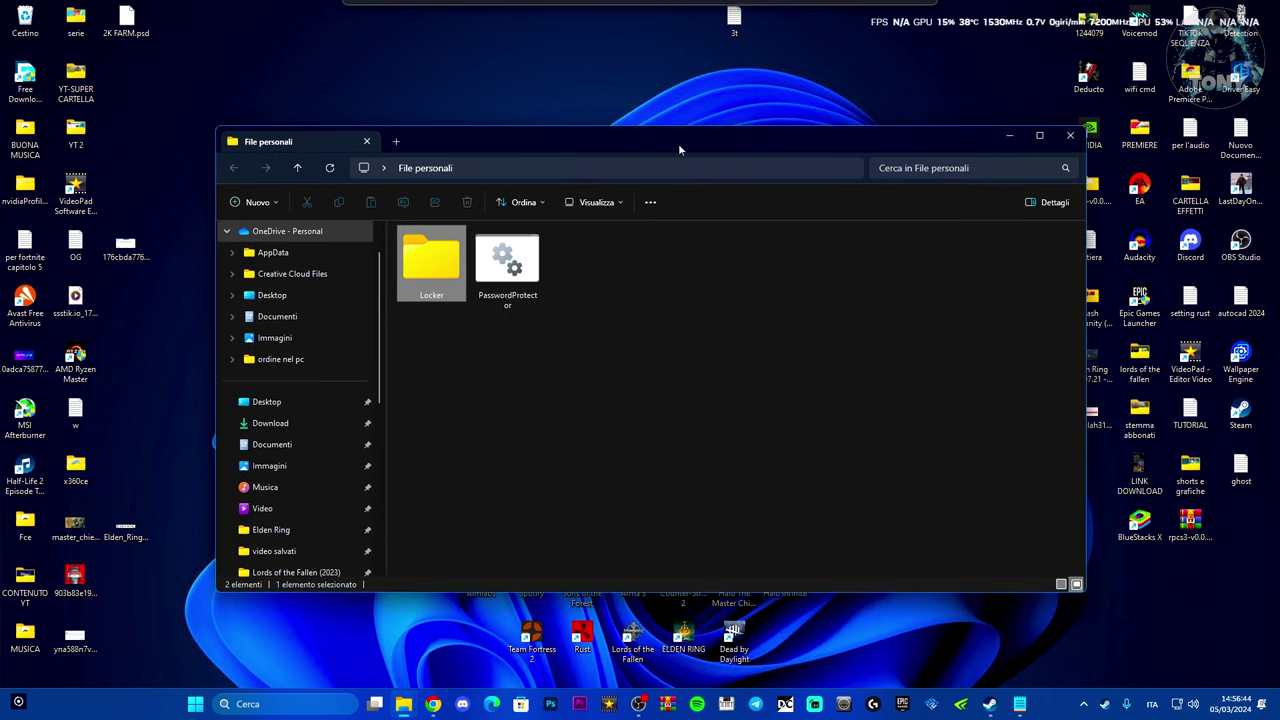
{"action": "left_click", "coordinate": [643, 284]}
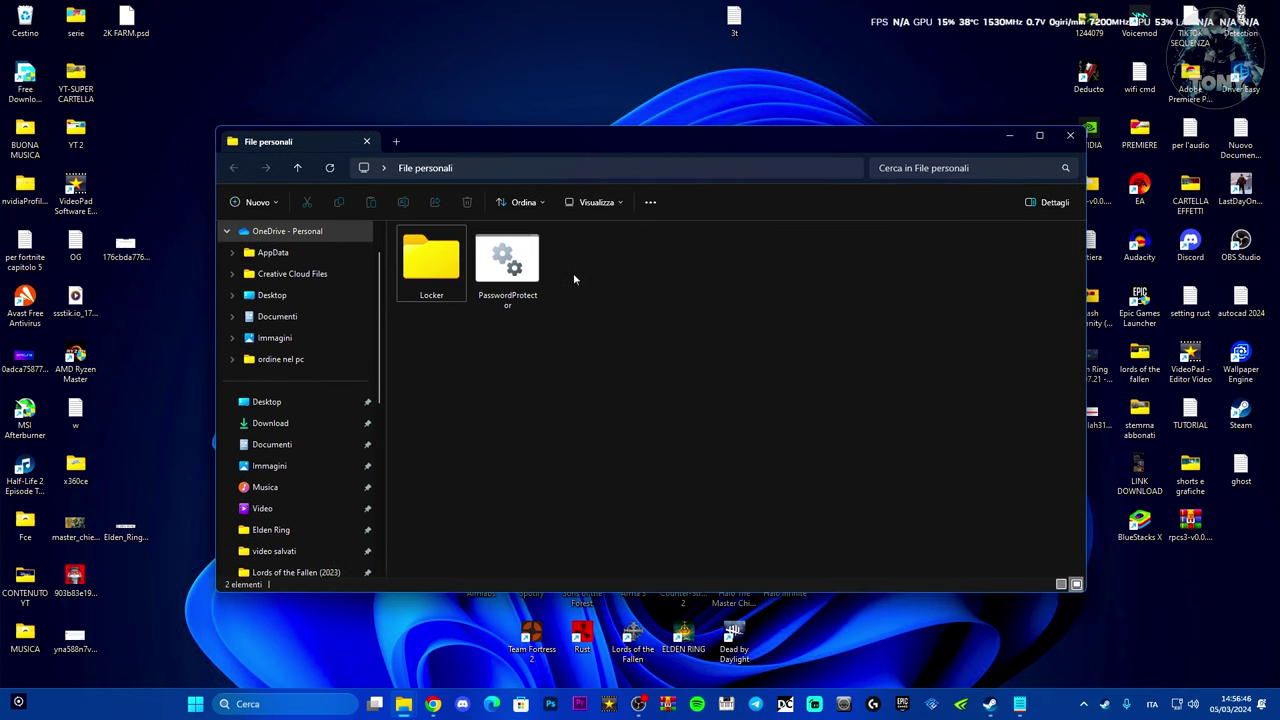
{"action": "mouse_move", "coordinate": [732, 20]}
{"action": "left_mouse_down"}
{"action": "mouse_move", "coordinate": [638, 82]}
{"action": "mouse_move", "coordinate": [587, 280]}
{"action": "mouse_move", "coordinate": [727, 28]}
{"action": "left_mouse_up"}
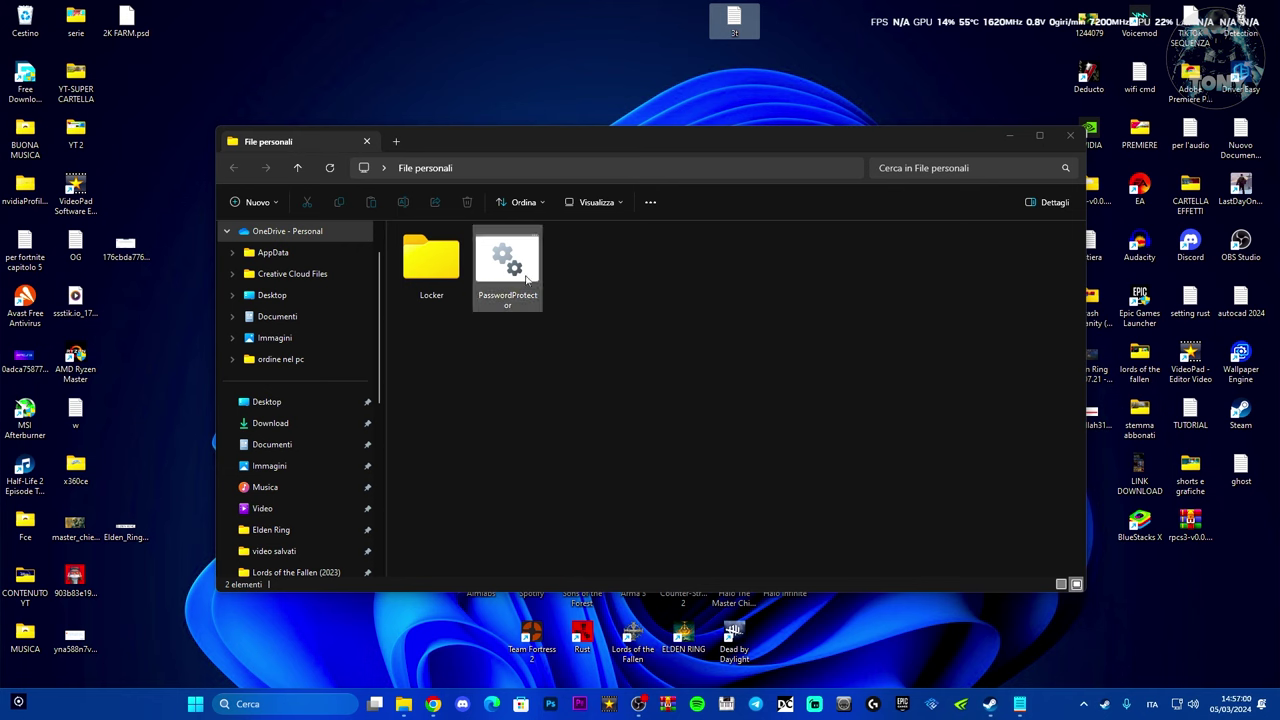
{"action": "left_click", "coordinate": [432, 262]}
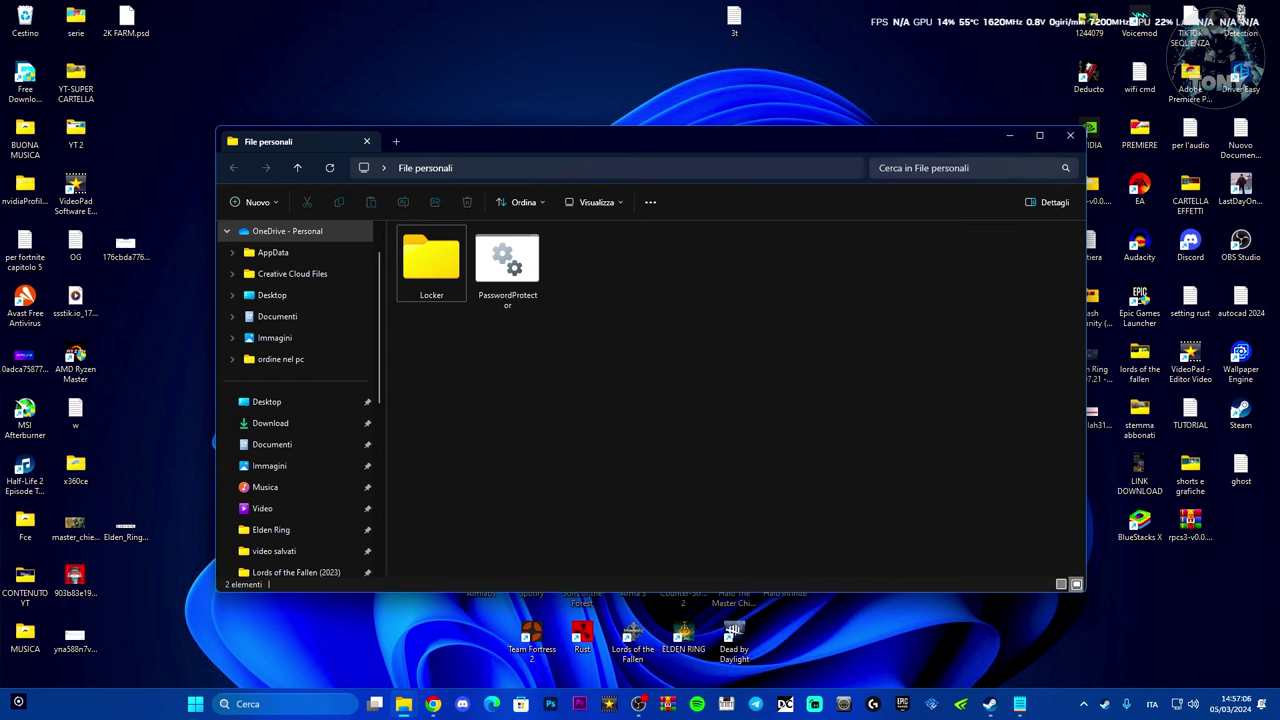
{"action": "left_click", "coordinate": [1010, 136]}
{"action": "left_click_drag", "start_coordinate": [582, 188], "coordinate": [590, 355]}
{"action": "left_click_drag", "start_coordinate": [531, 307], "coordinate": [640, 460]}
{"action": "left_click_drag", "start_coordinate": [492, 232], "coordinate": [657, 464]}
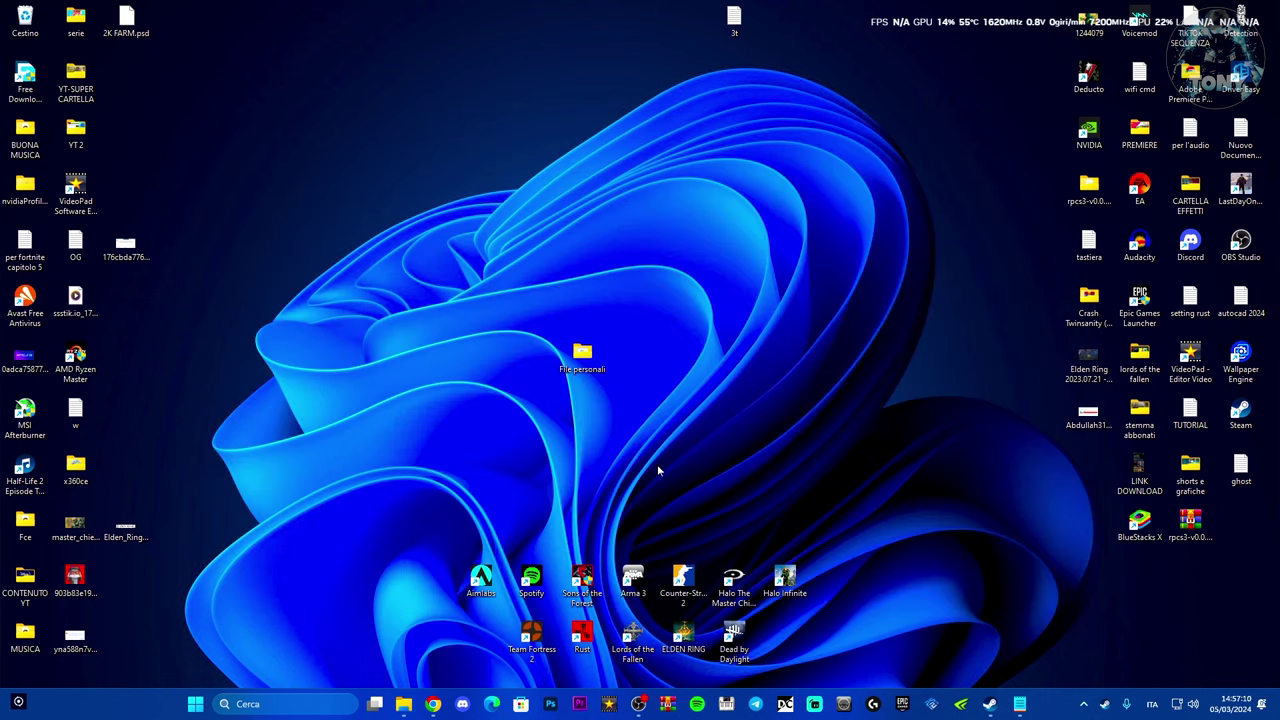
{"action": "double_click", "coordinate": [586, 368]}
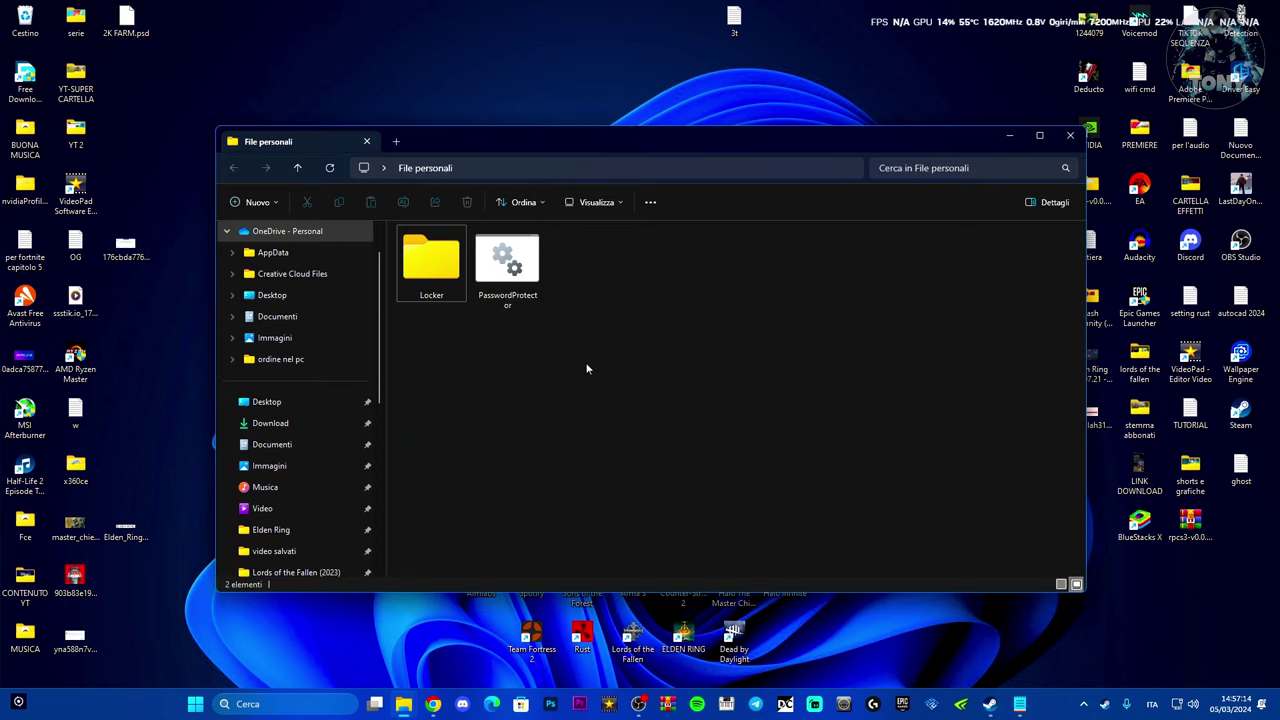
{"action": "double_click", "coordinate": [436, 272]}
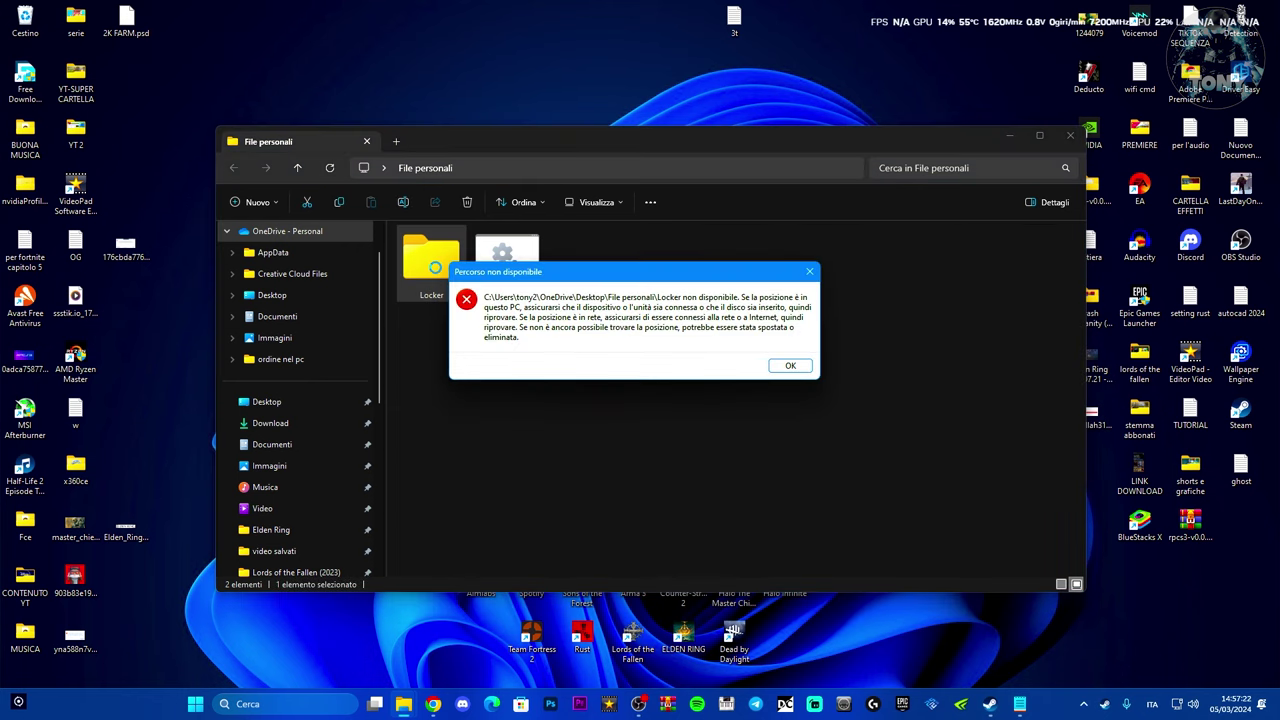
{"action": "left_click", "coordinate": [790, 365]}
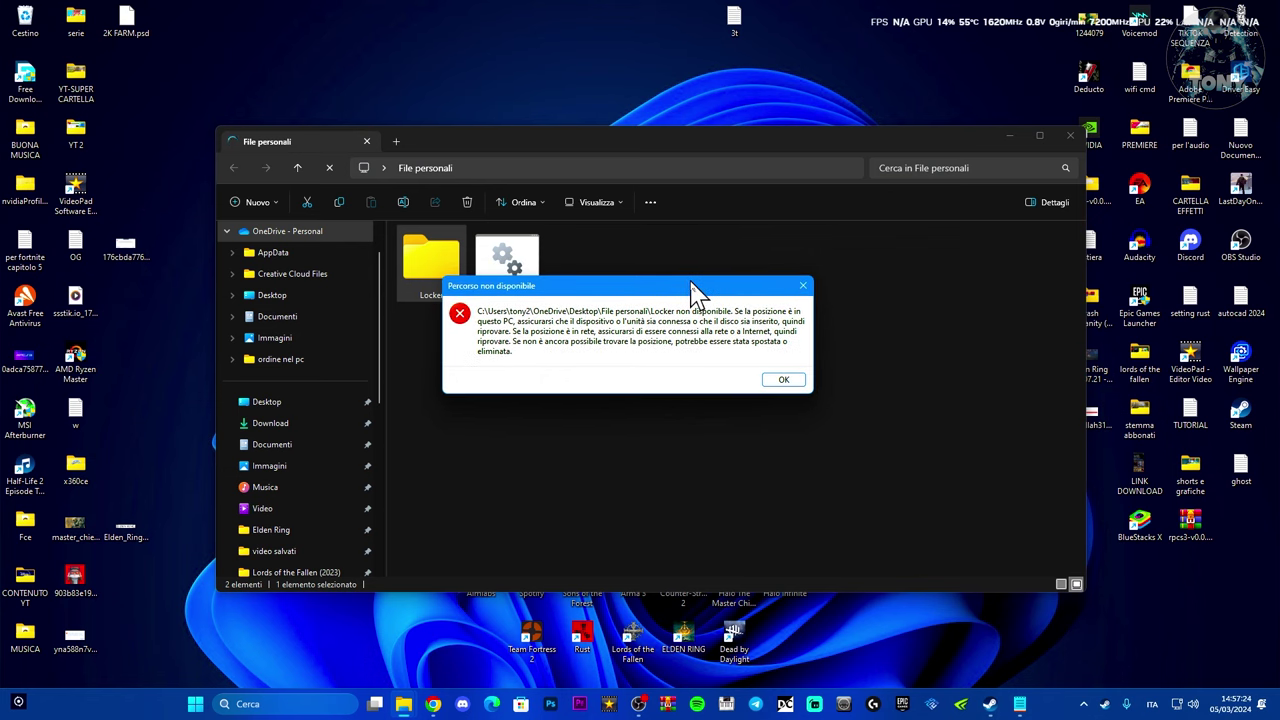
{"action": "left_click", "coordinate": [795, 382]}
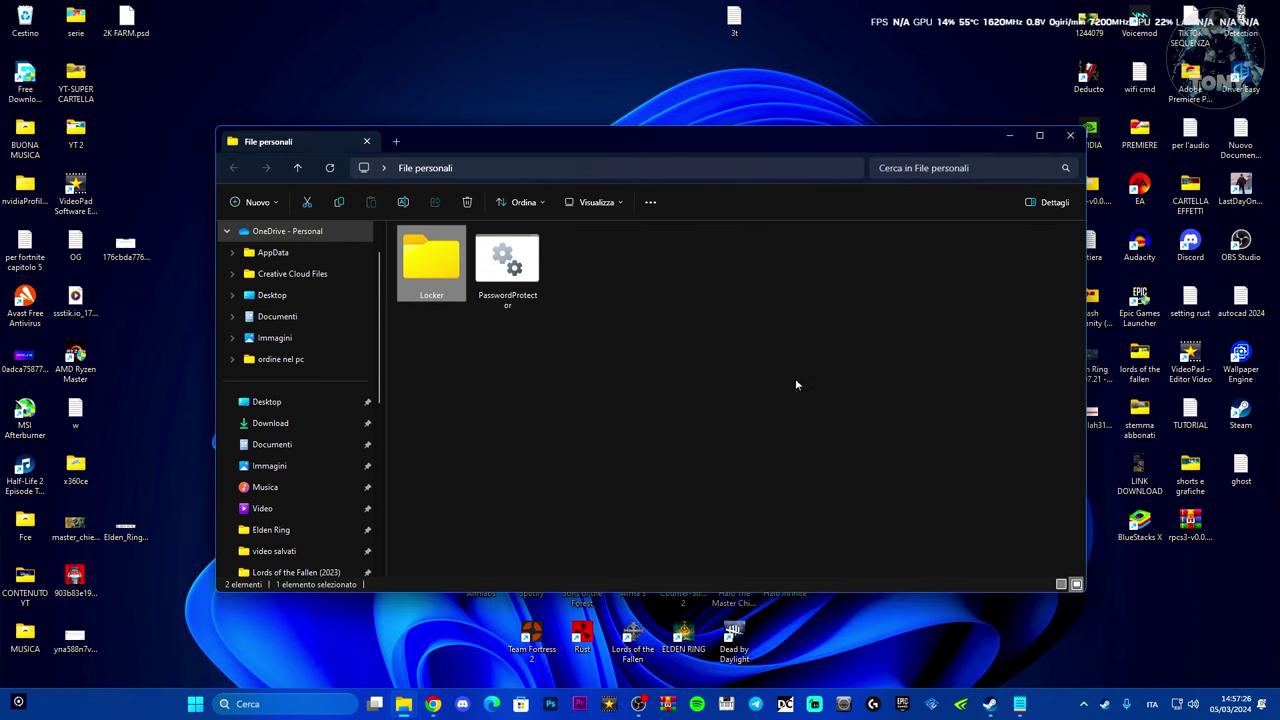
{"action": "left_click", "coordinate": [519, 250]}
- Run PasswordProtector and enter the password at the Folder Locker prompt to unlock Locker
{"action": "double_click", "coordinate": [519, 250]}
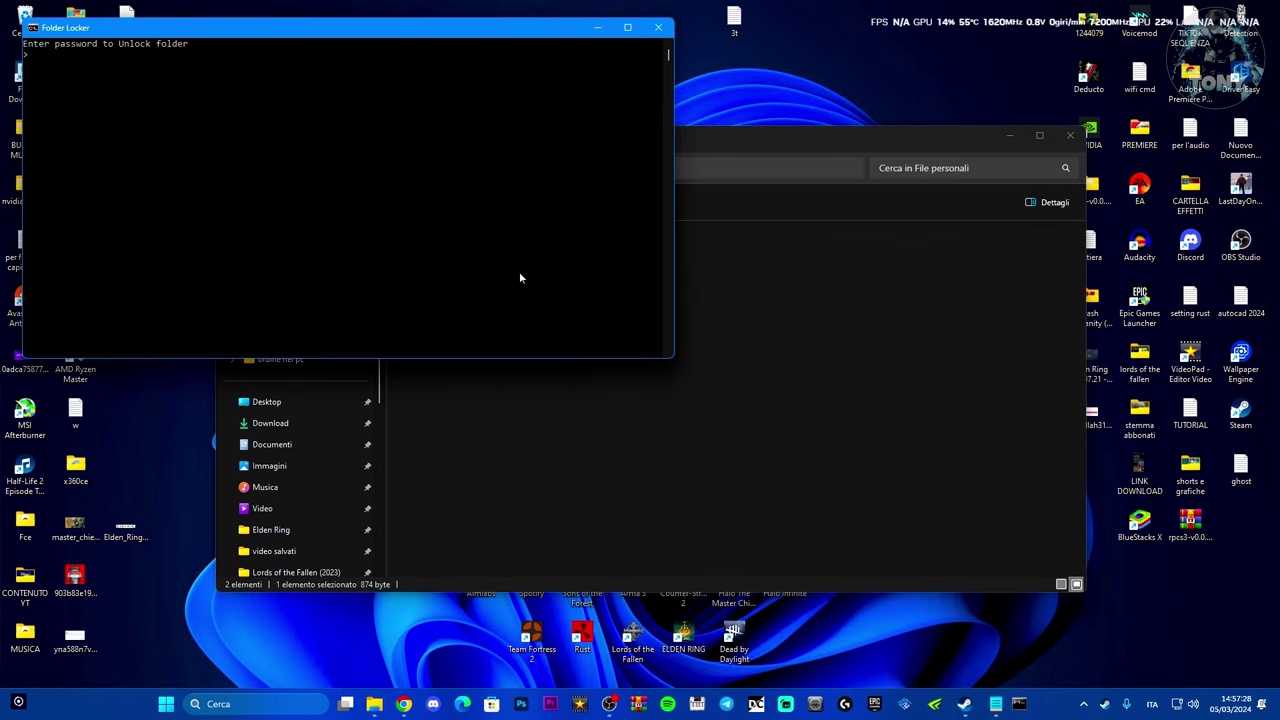
{"action": "left_click_drag", "start_coordinate": [250, 40], "coordinate": [837, 189]}
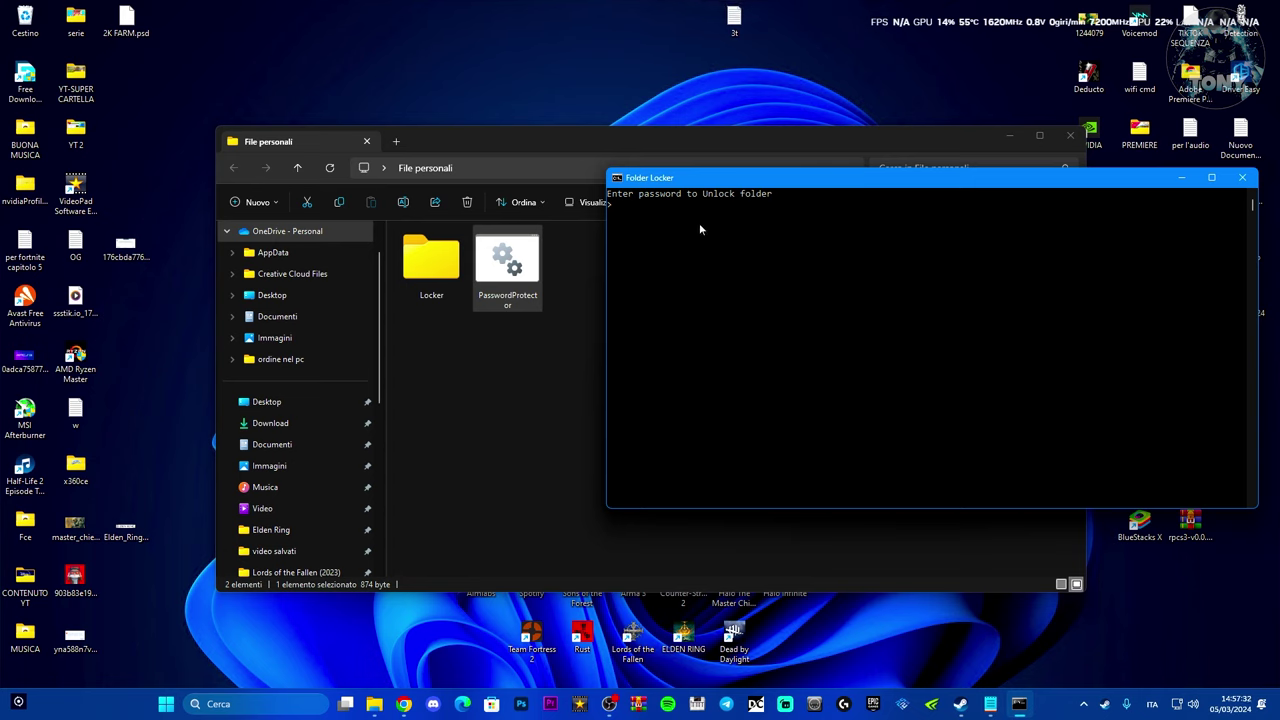
{"action": "key", "text": "Return"}
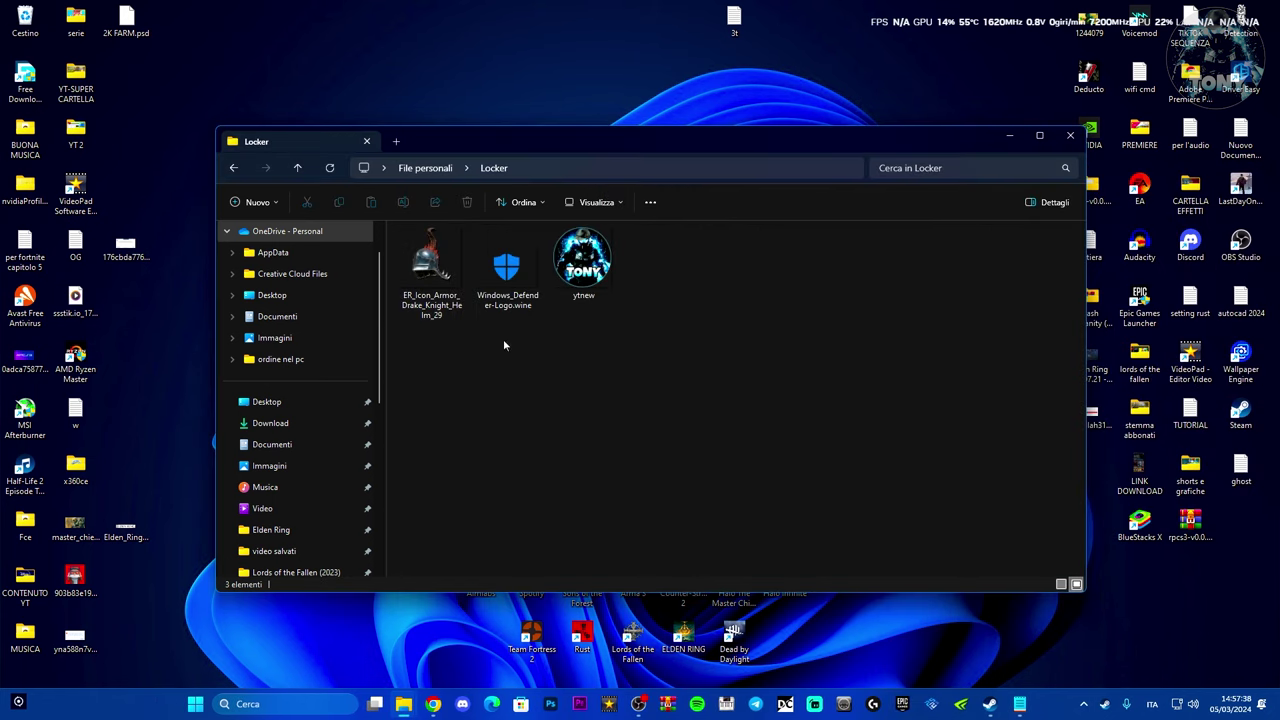
{"action": "mouse_move", "coordinate": [585, 139]}
{"action": "left_mouse_down"}
{"action": "mouse_move", "coordinate": [604, 142]}
{"action": "mouse_move", "coordinate": [590, 140]}
{"action": "left_mouse_up"}
- Go back to File personali and close the Explorer window
{"action": "left_click", "coordinate": [238, 167]}
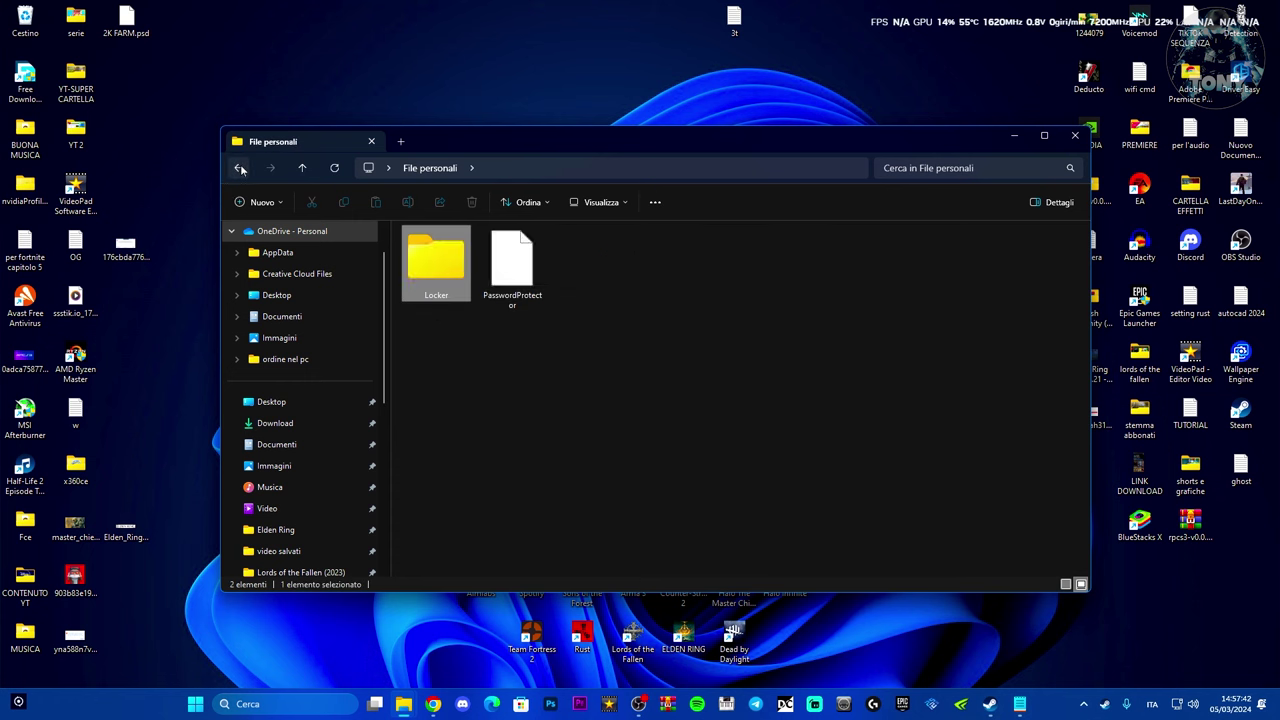
{"action": "left_click_drag", "start_coordinate": [514, 148], "coordinate": [492, 143]}
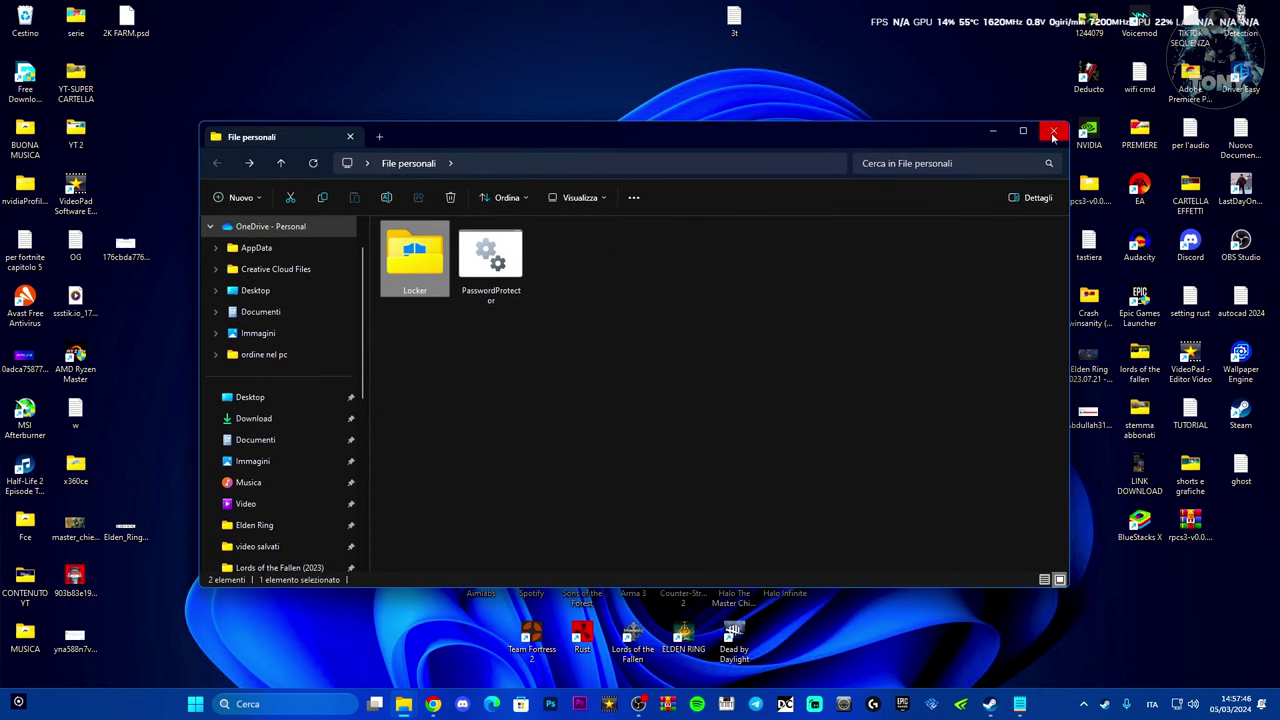
{"action": "left_click", "coordinate": [1053, 133]}
- View the File personali folder's Proprietà and Avanzate attributes, then close both unchanged
{"action": "left_click", "coordinate": [565, 355]}
{"action": "right_click", "coordinate": [565, 355]}
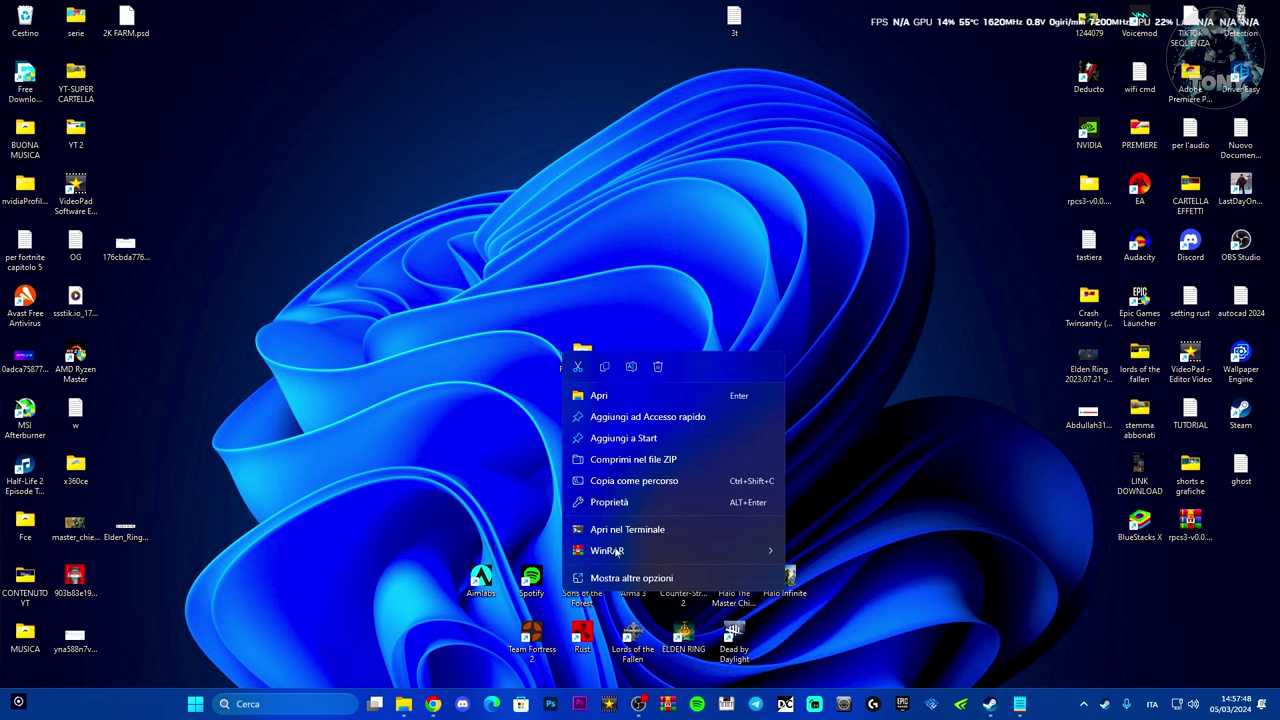
{"action": "left_click", "coordinate": [628, 593]}
{"action": "right_click", "coordinate": [565, 355]}
{"action": "left_click", "coordinate": [602, 679]}
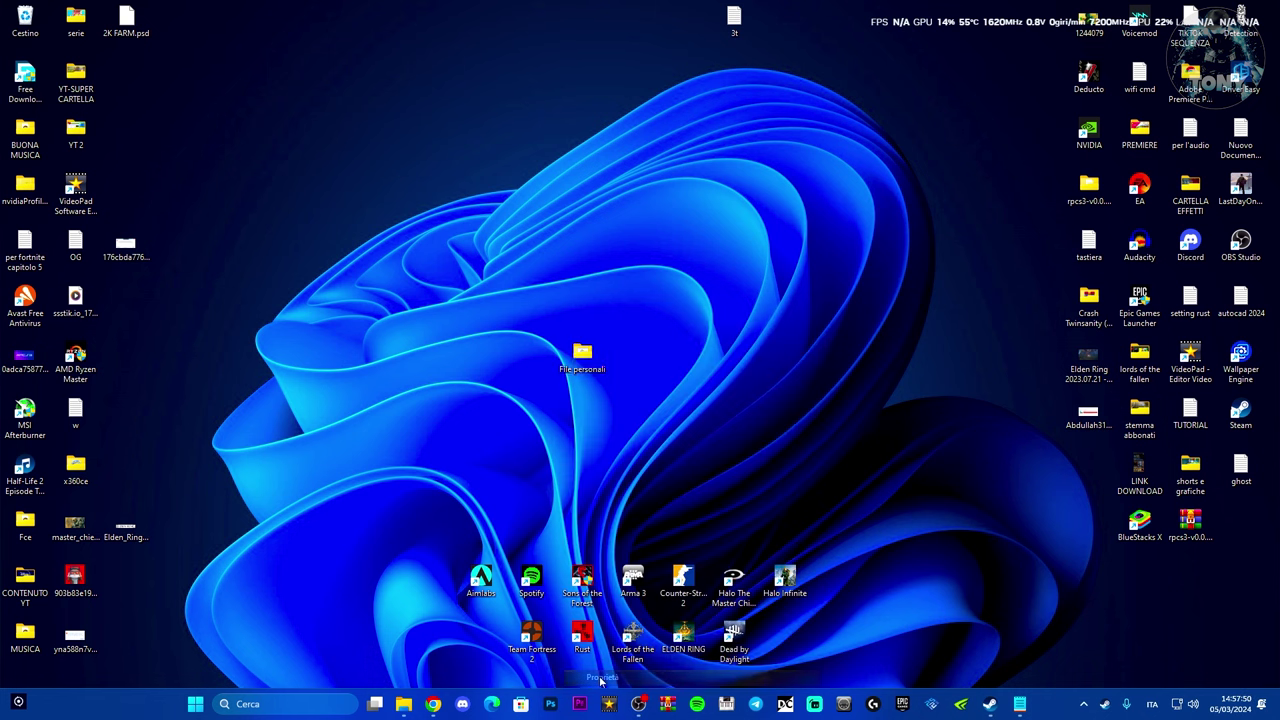
{"action": "left_click_drag", "start_coordinate": [694, 366], "coordinate": [644, 221]}
{"action": "left_click", "coordinate": [697, 442]}
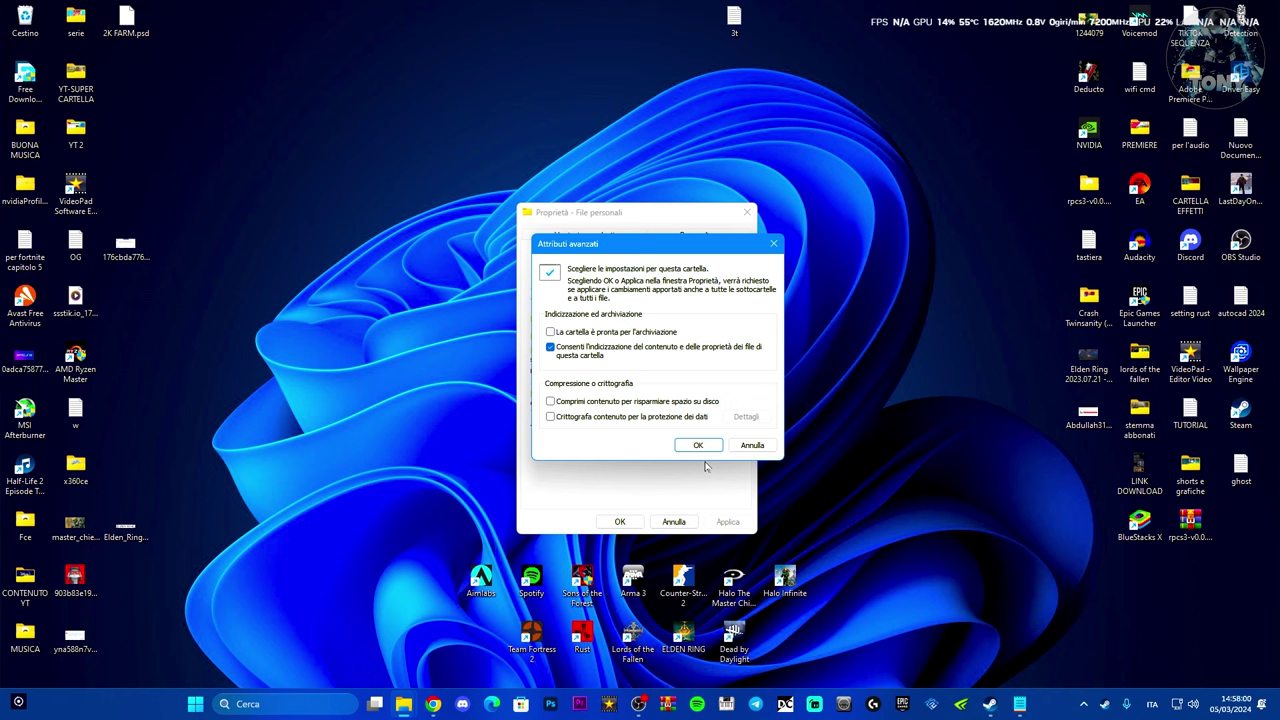
{"action": "left_click", "coordinate": [773, 246]}
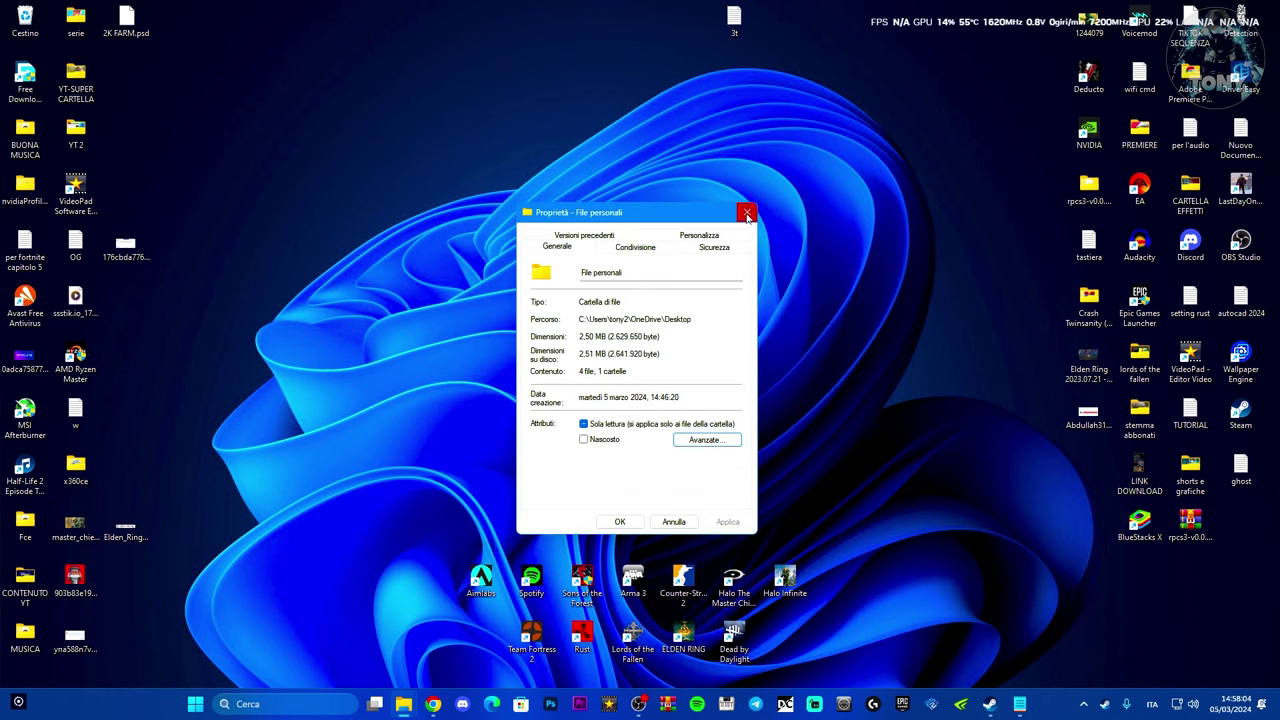
{"action": "left_click", "coordinate": [747, 214]}
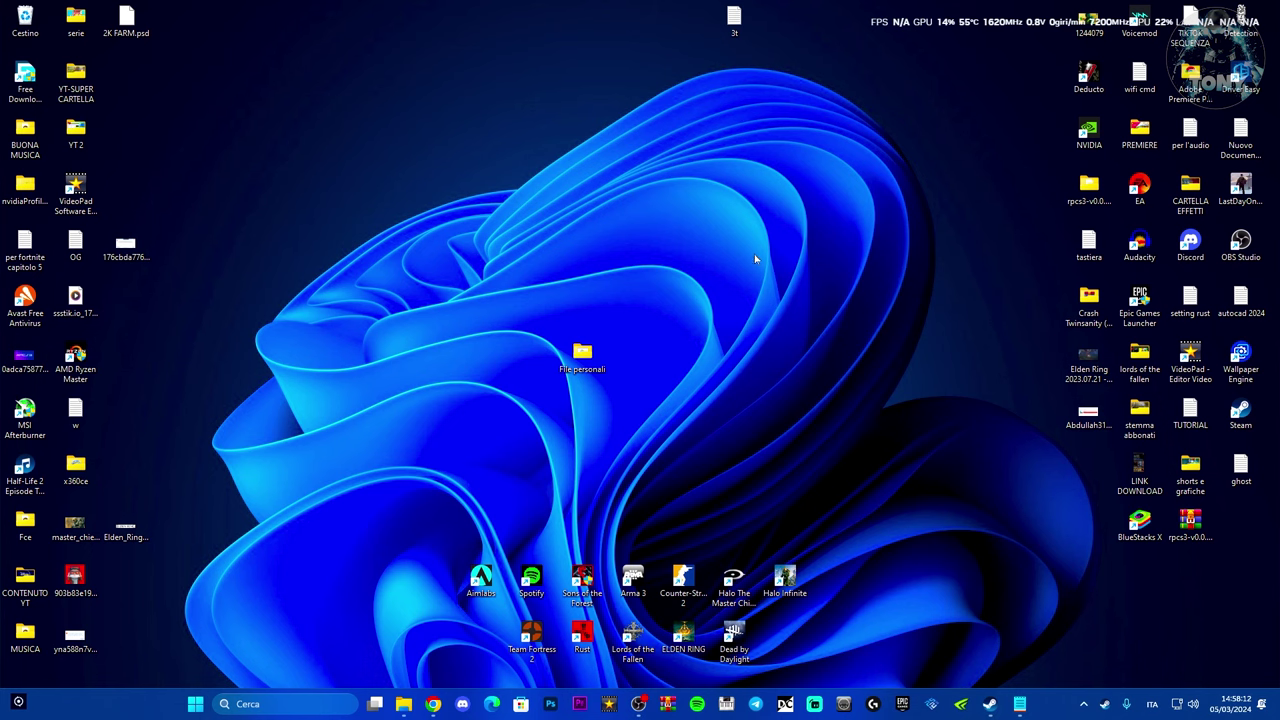
- Reopen File personali from the desktop, showing Locker and PasswordProtector, and reposition its window
{"action": "double_click", "coordinate": [608, 360]}
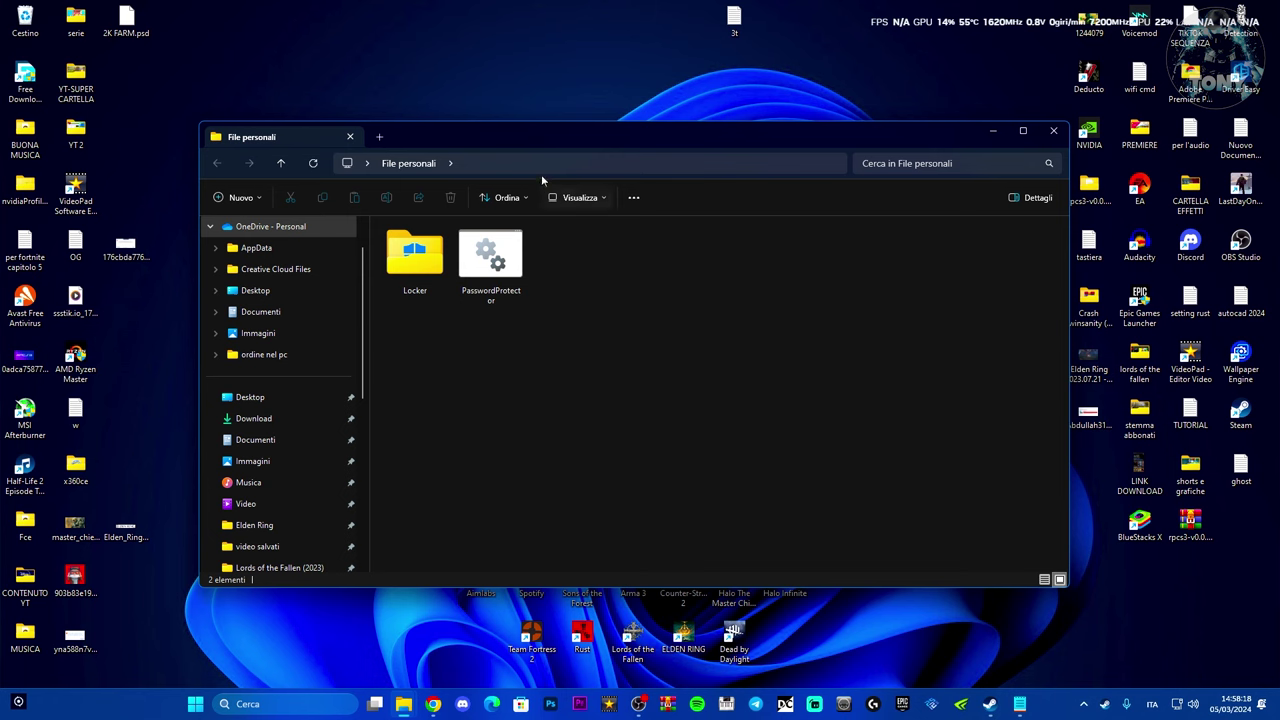
{"action": "left_click_drag", "start_coordinate": [541, 145], "coordinate": [563, 141]}
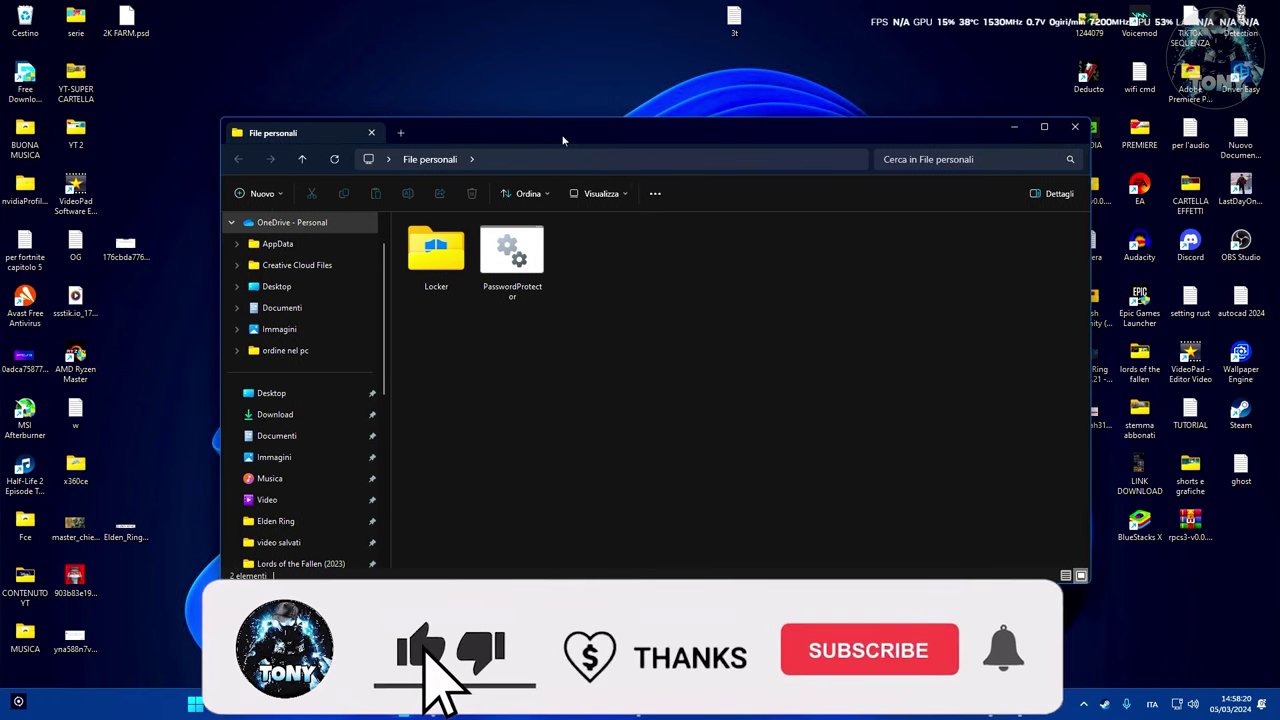